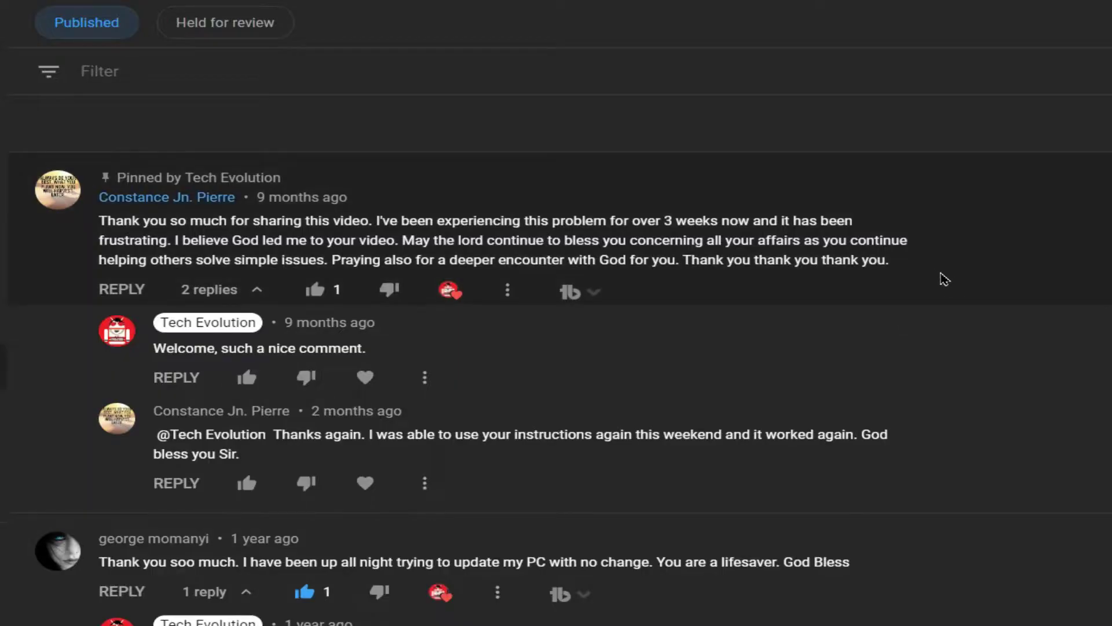
Step: Scroll down through the browser page
scroll(945, 280, "down", 2)
scroll(945, 279, "down", 4)
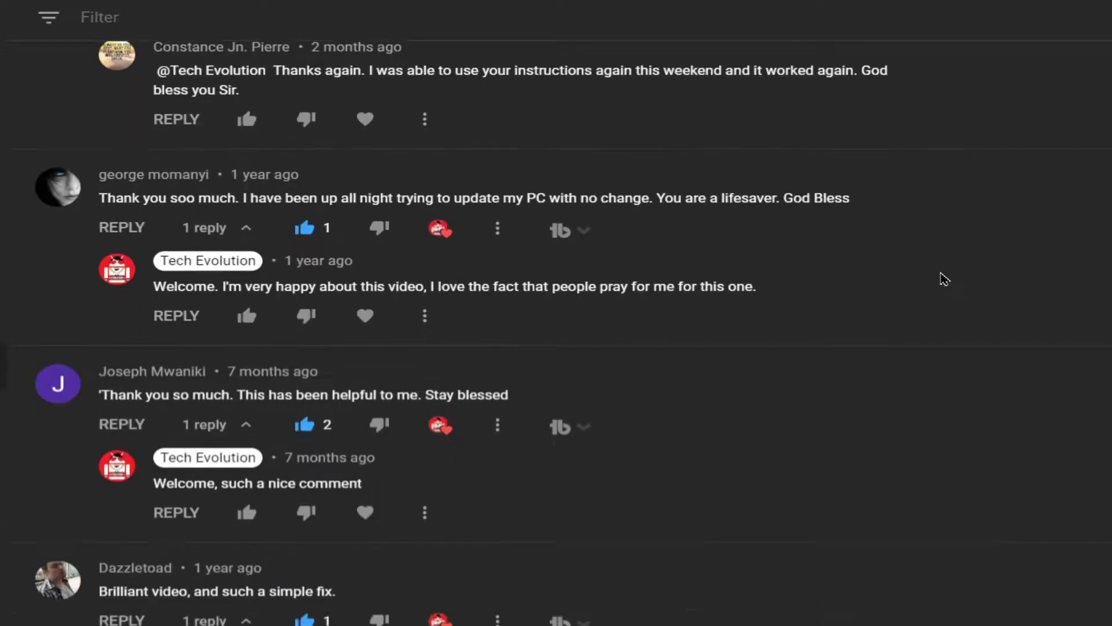
scroll(945, 279, "down", 2)
scroll(945, 279, "down", 3)
scroll(944, 280, "down", 1)
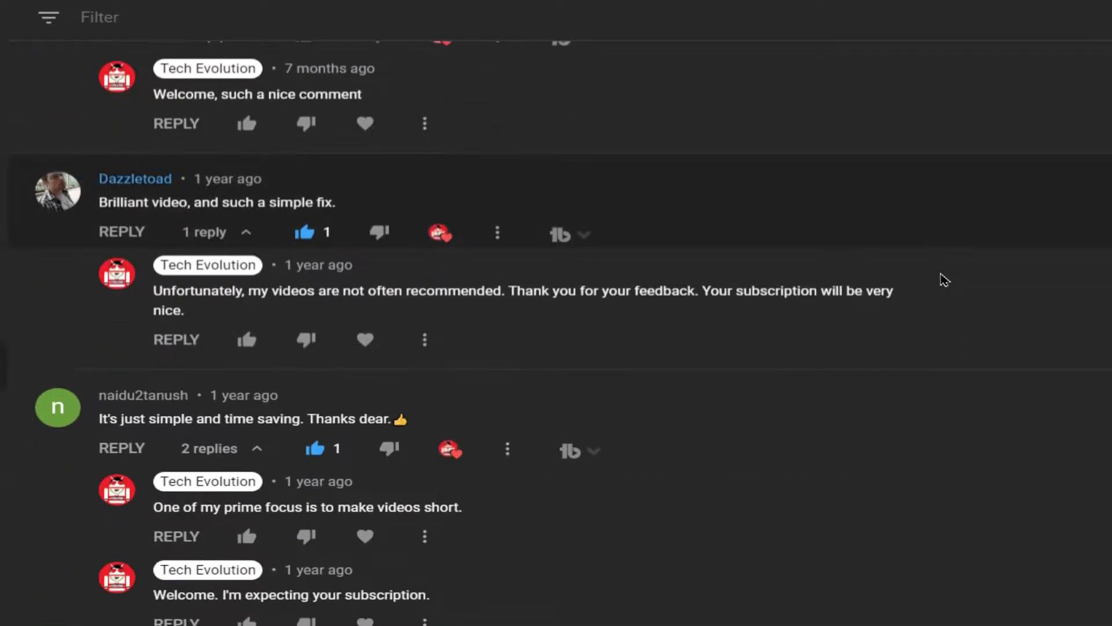
scroll(945, 279, "down", 1)
scroll(945, 279, "down", 3)
scroll(945, 279, "down", 2)
scroll(945, 279, "down", 3)
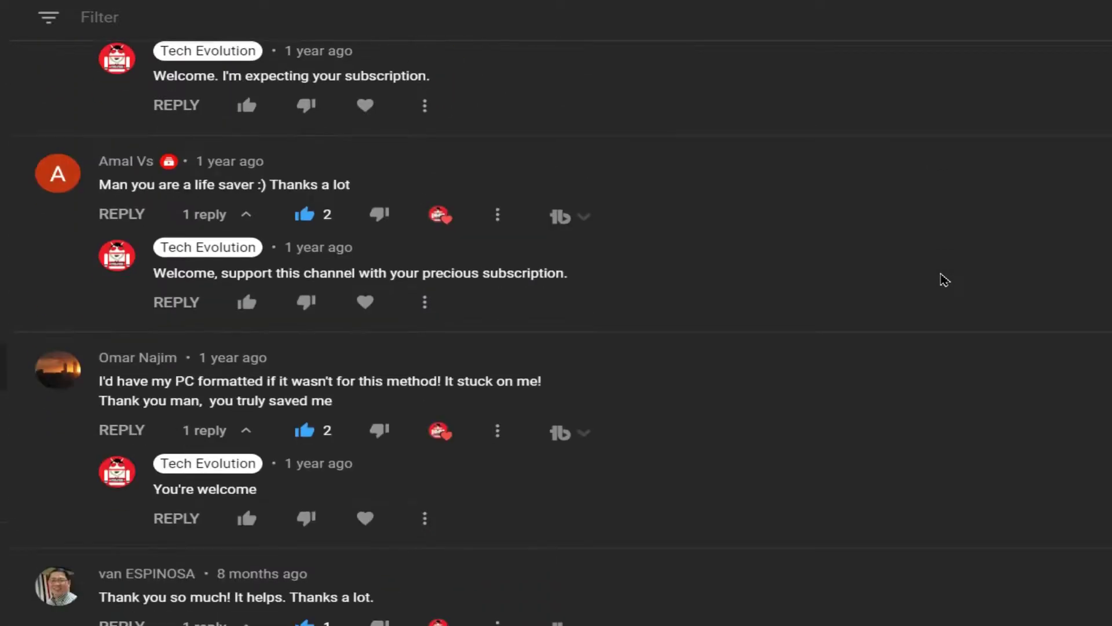
scroll(945, 279, "down", 4)
scroll(776, 355, "down", 3)
scroll(776, 365, "down", 3)
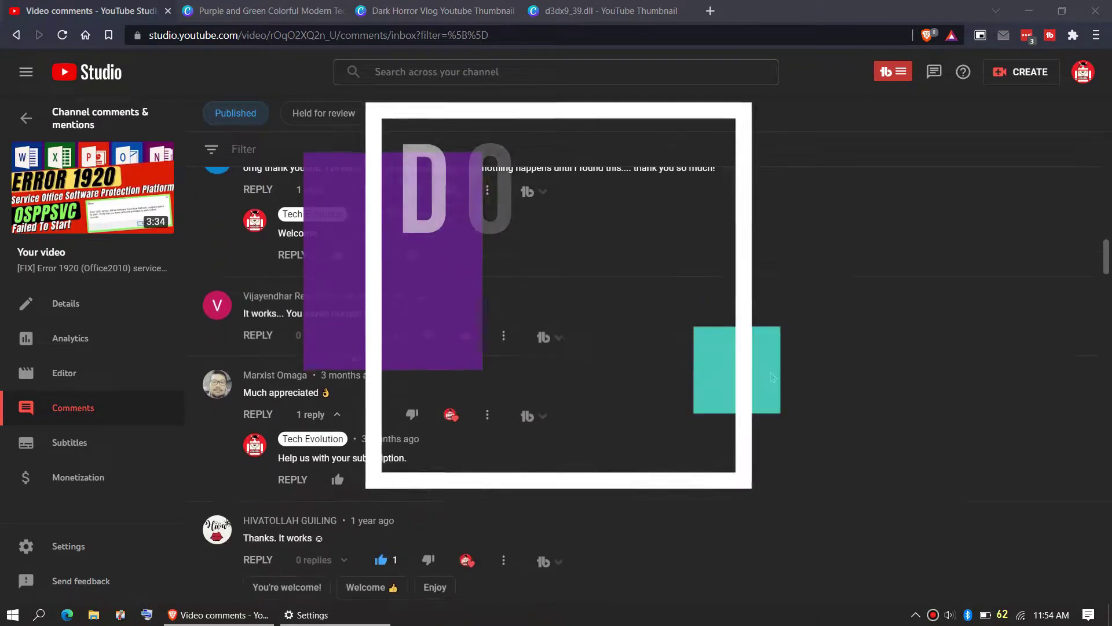
scroll(772, 377, "down", 2)
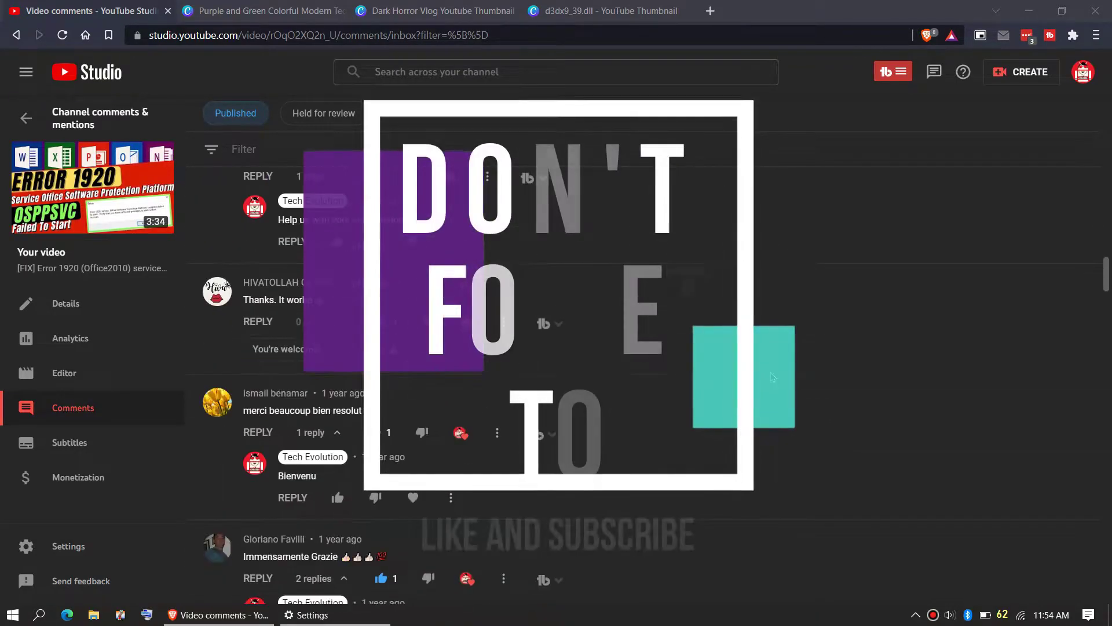
scroll(772, 377, "down", 2)
scroll(773, 377, "down", 5)
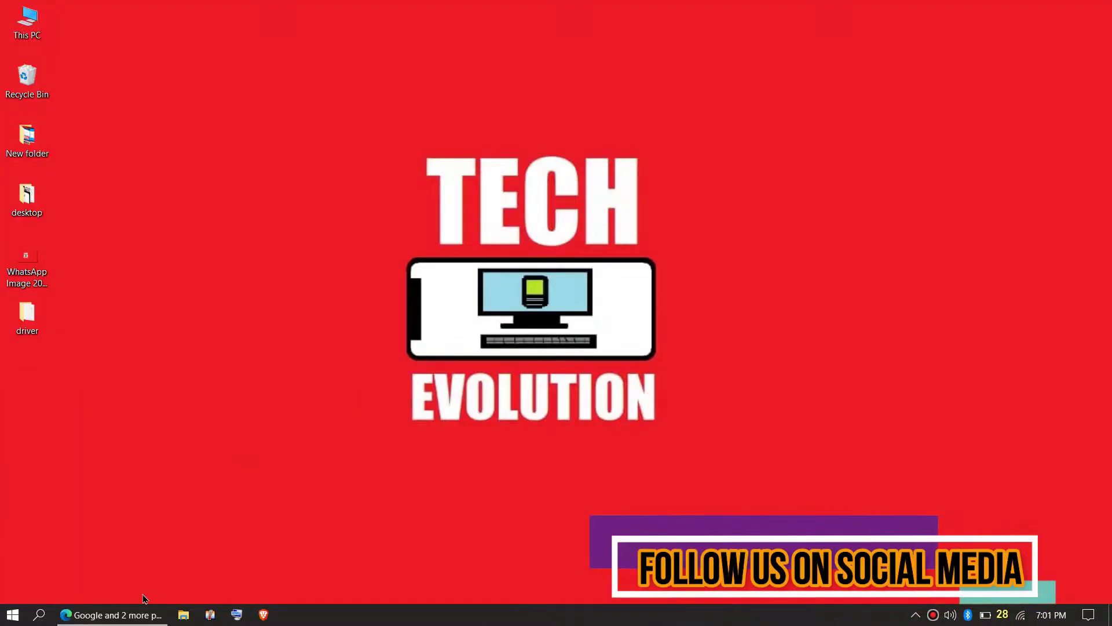
Step: Run a Google search for api-ms-win-downlevel-kernel32-l1-1-0.dll in Edge
left_click(121, 617)
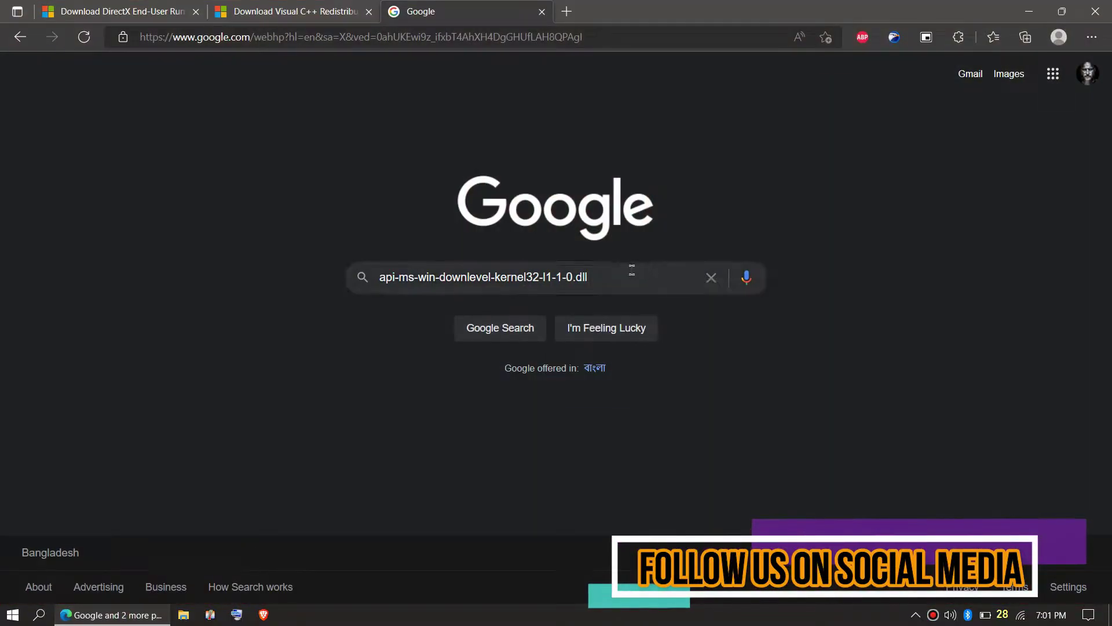
left_click(625, 281)
key("Return")
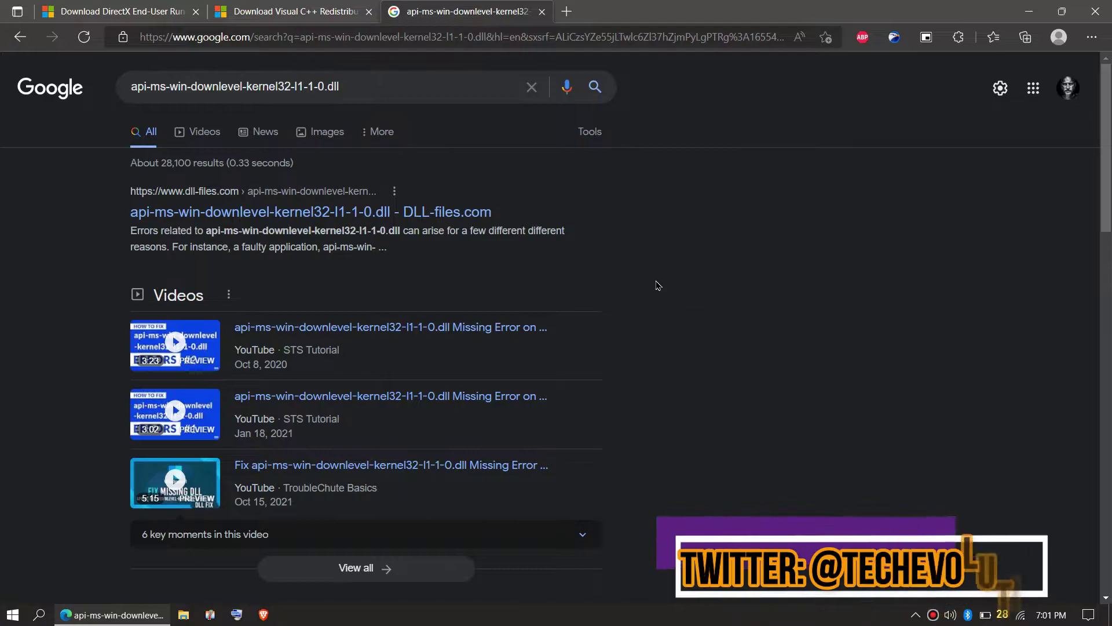
Step: Open the DLL-files.com result and scroll down to its download section
scroll(663, 324, "down", 5)
scroll(665, 382, "down", 6)
scroll(663, 402, "up", 8)
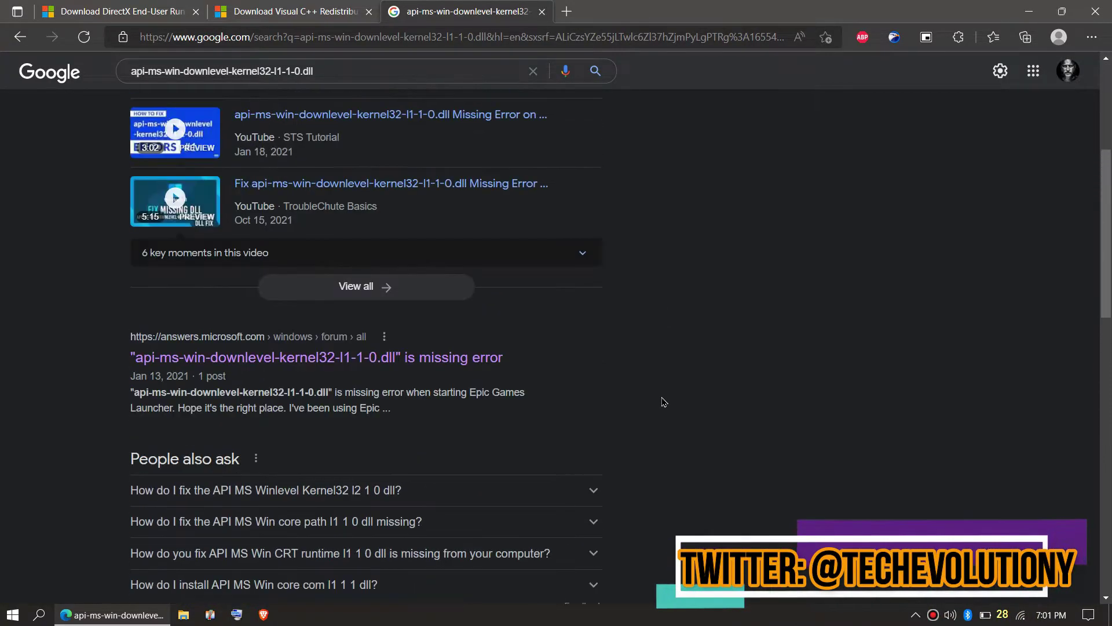
scroll(430, 246, "up", 6)
left_click(355, 214)
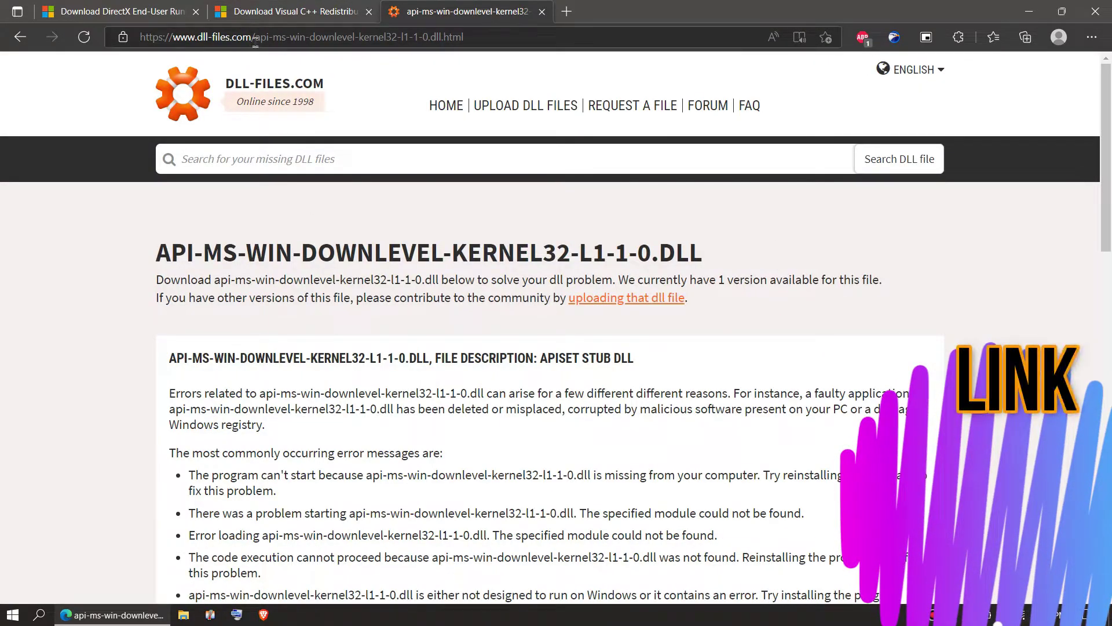
left_click(264, 37)
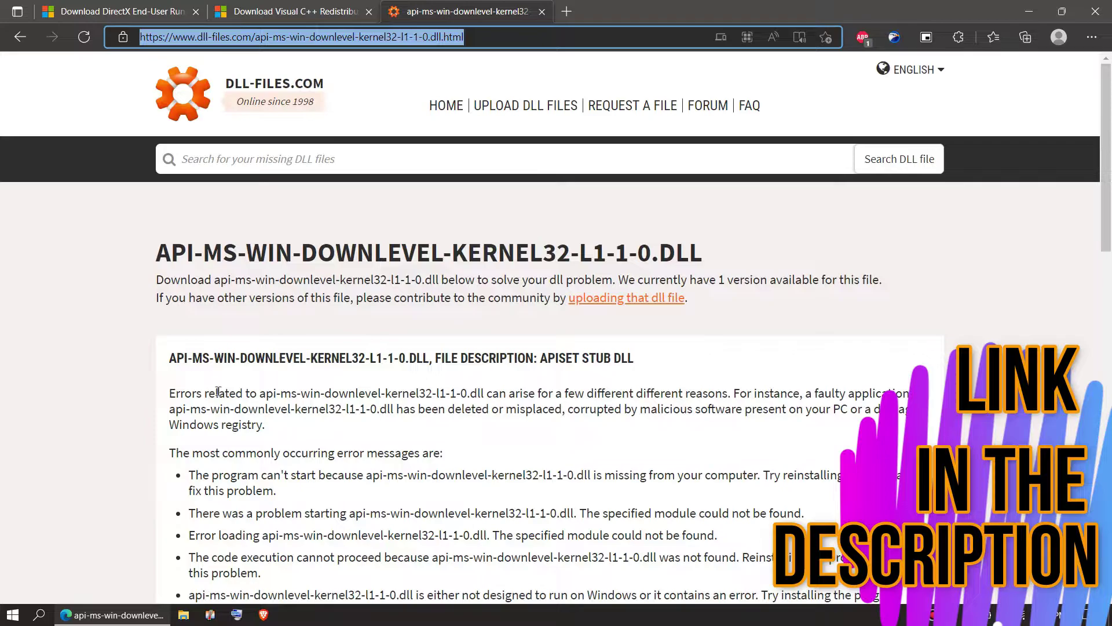
scroll(218, 392, "down", 3)
scroll(217, 394, "down", 5)
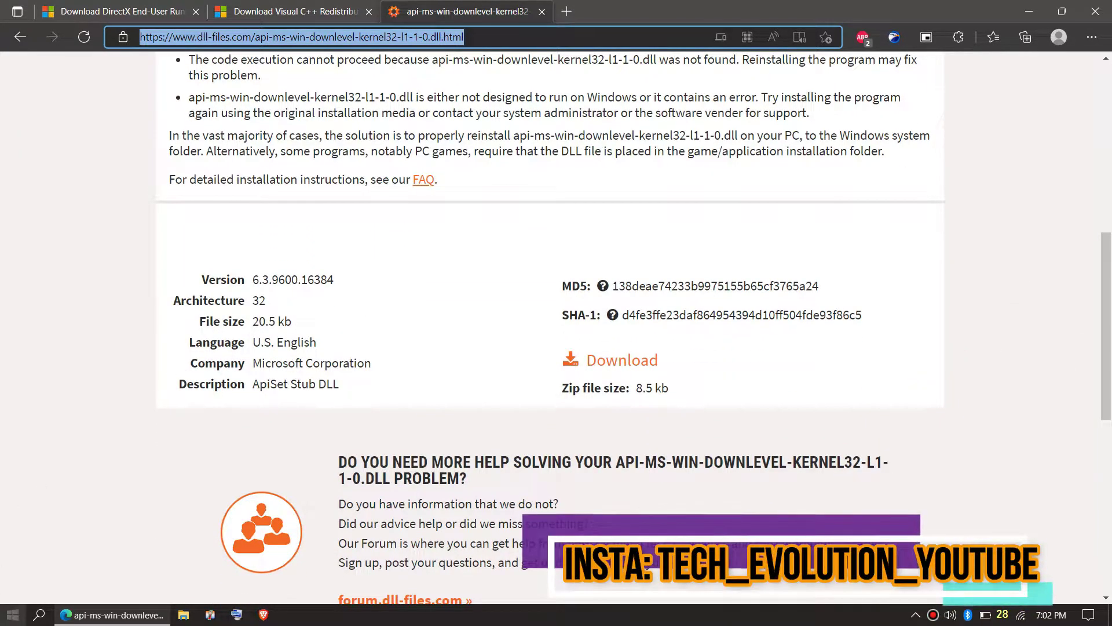
key("super")
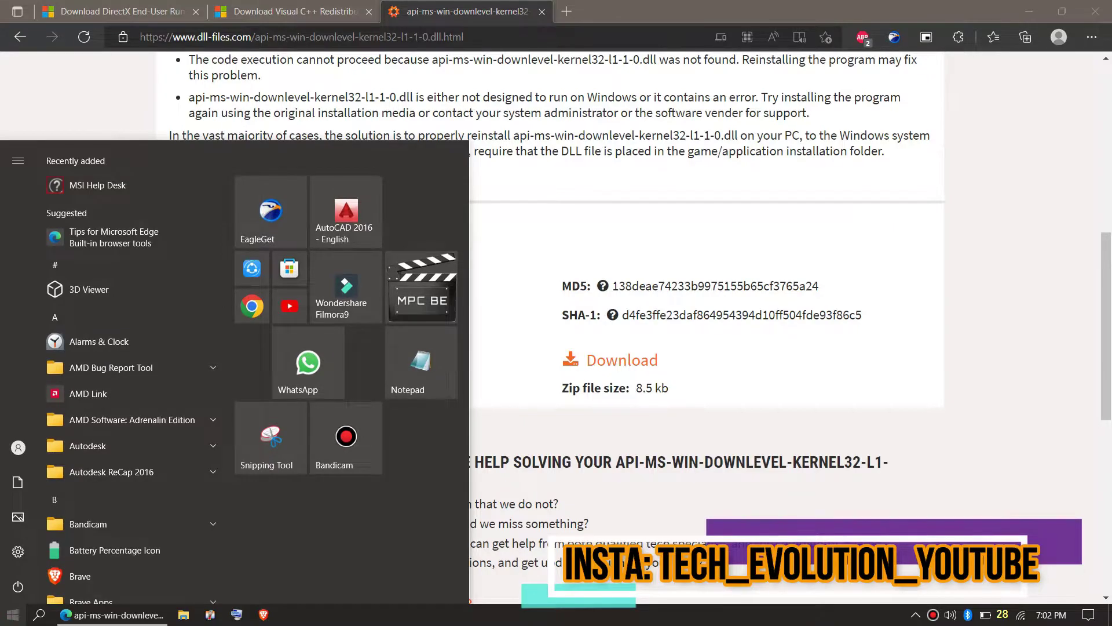
type("sys")
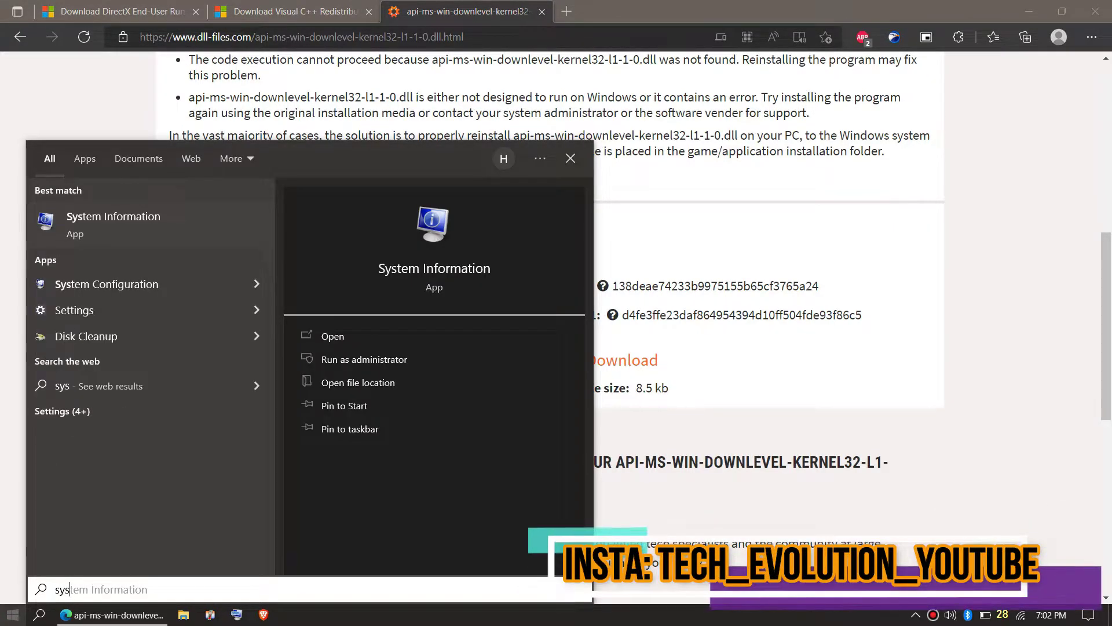
left_click(122, 219)
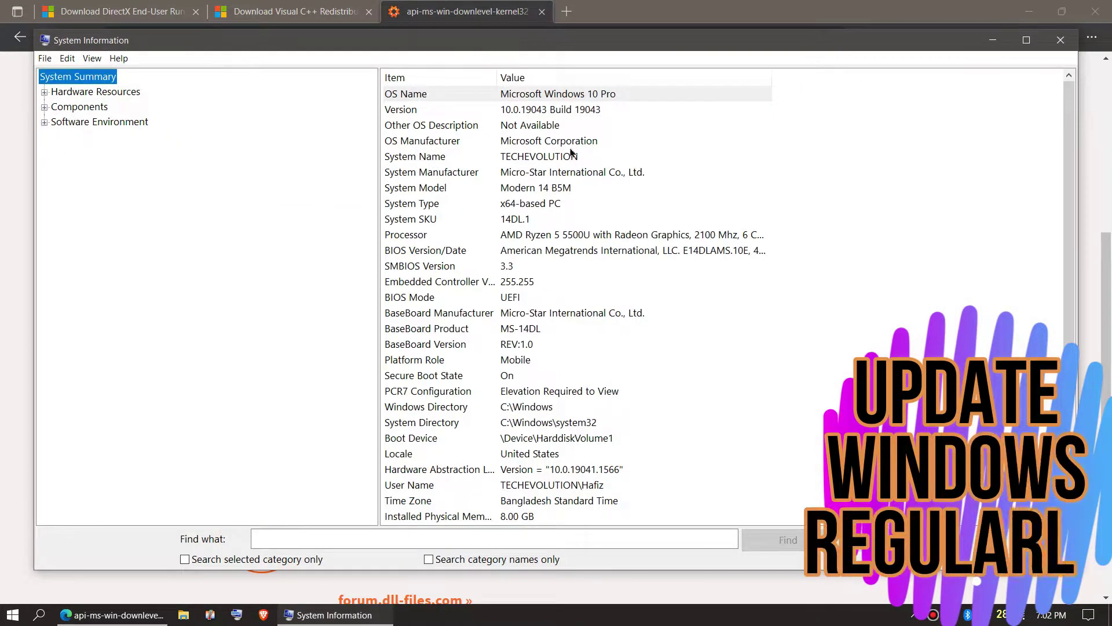
left_click(533, 213)
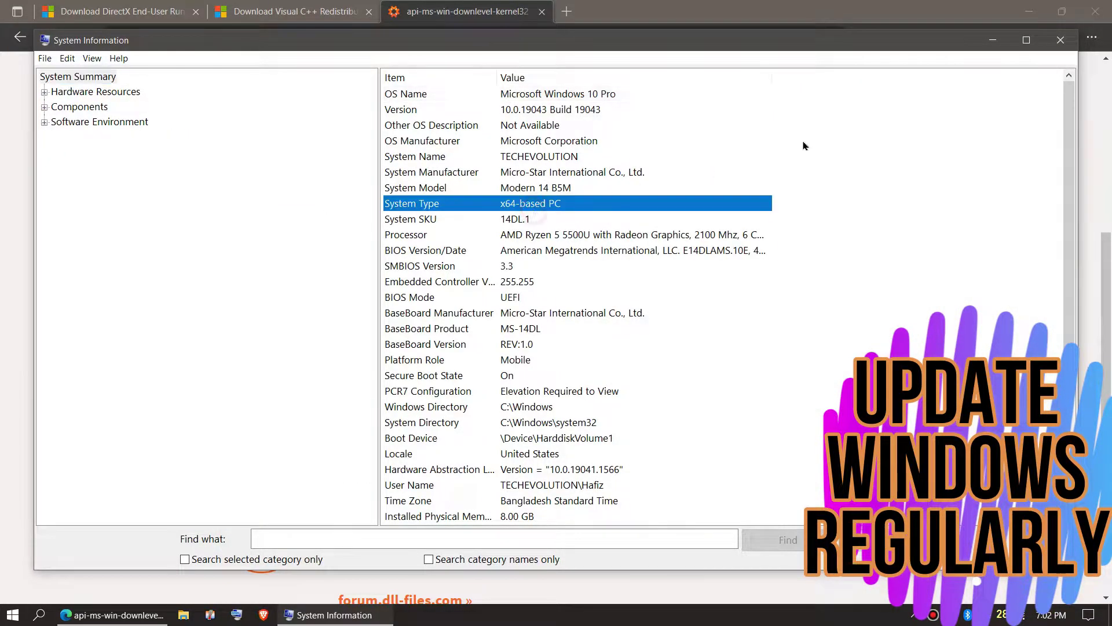
Step: Download api-ms-win-downlevel-kernel32-l1-1-0.zip to EGDownloads and open it
left_click(1069, 40)
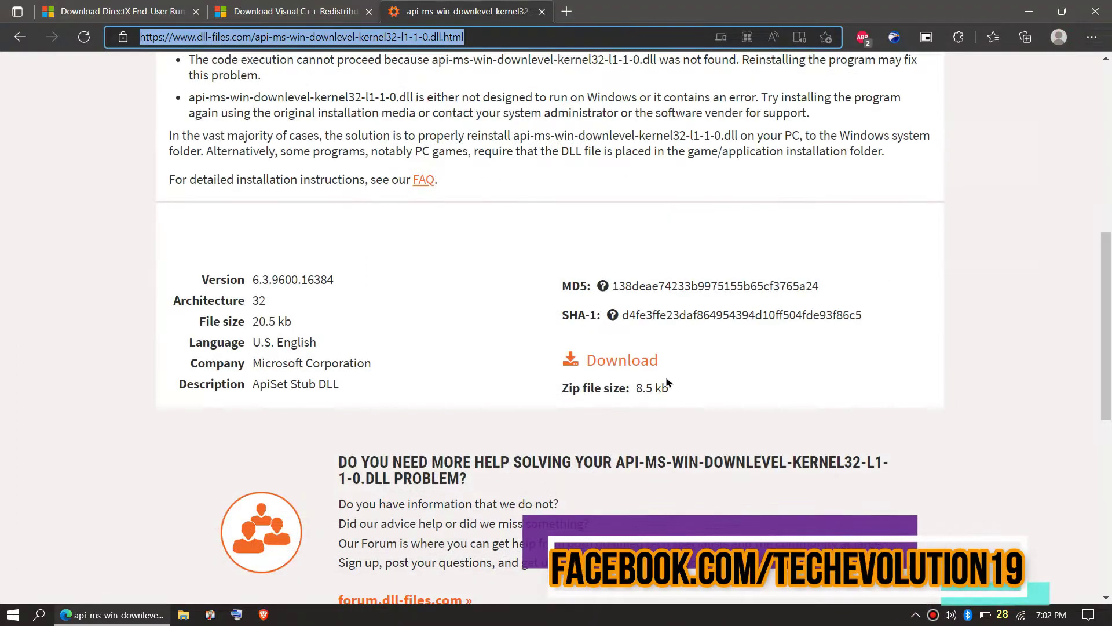
left_click(619, 361)
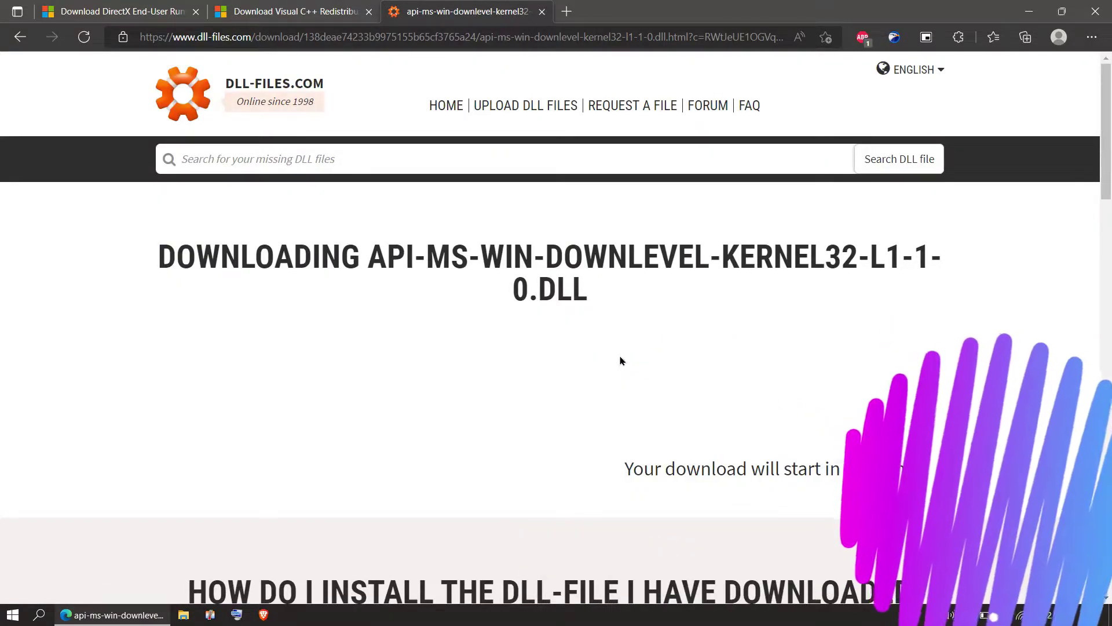
scroll(620, 361, "down", 4)
scroll(620, 359, "down", 3)
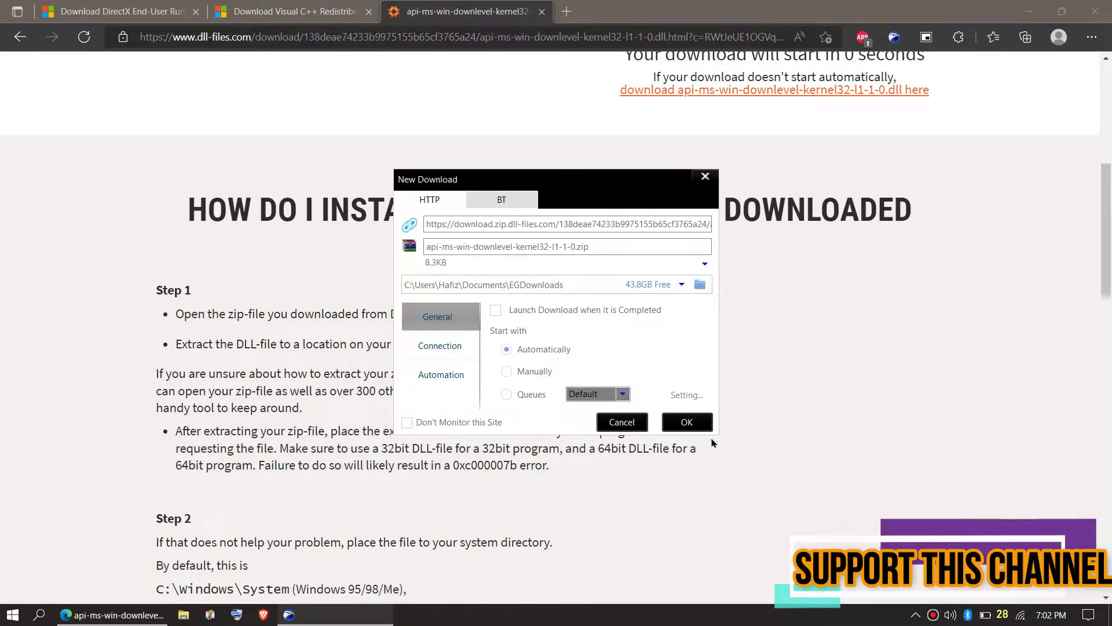
left_click(687, 423)
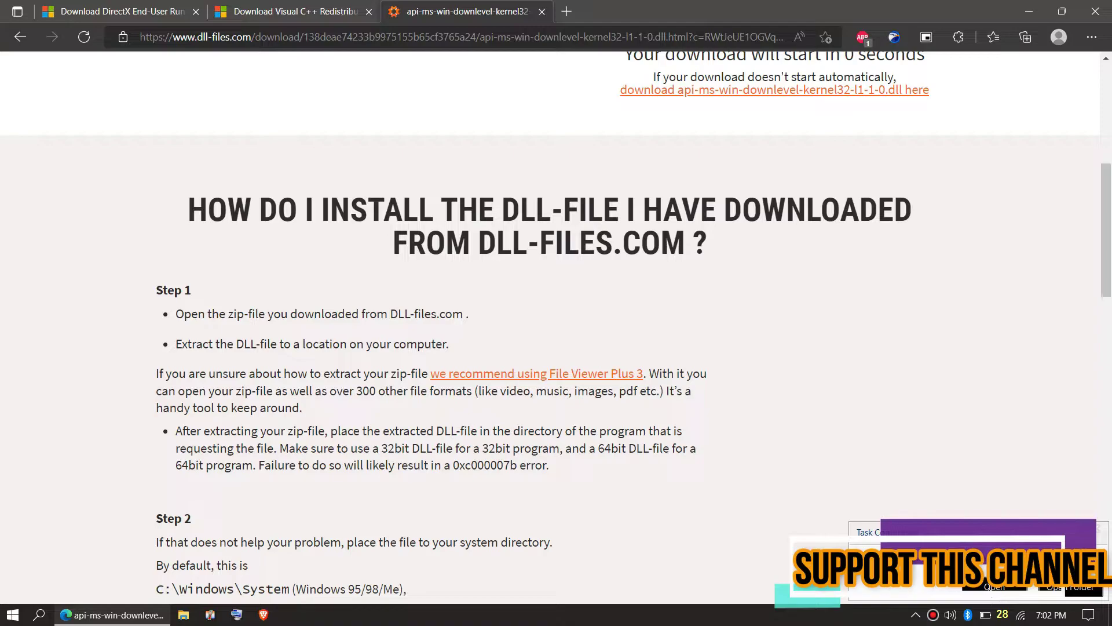
left_click(985, 585)
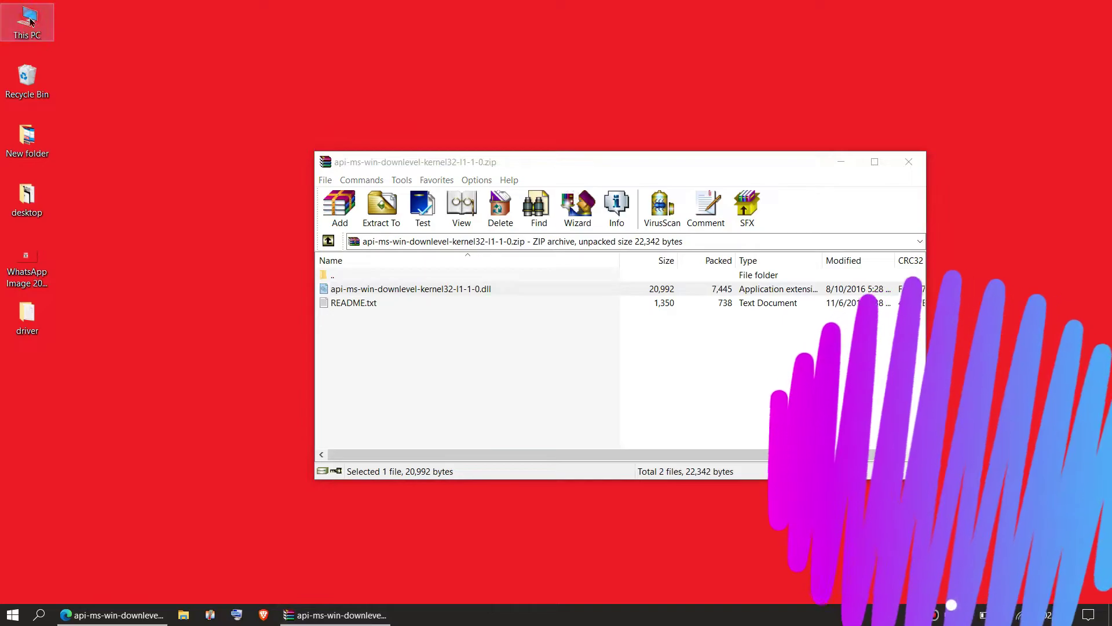
Step: Open This PC in File Explorer from the desktop icon
double_click(31, 21)
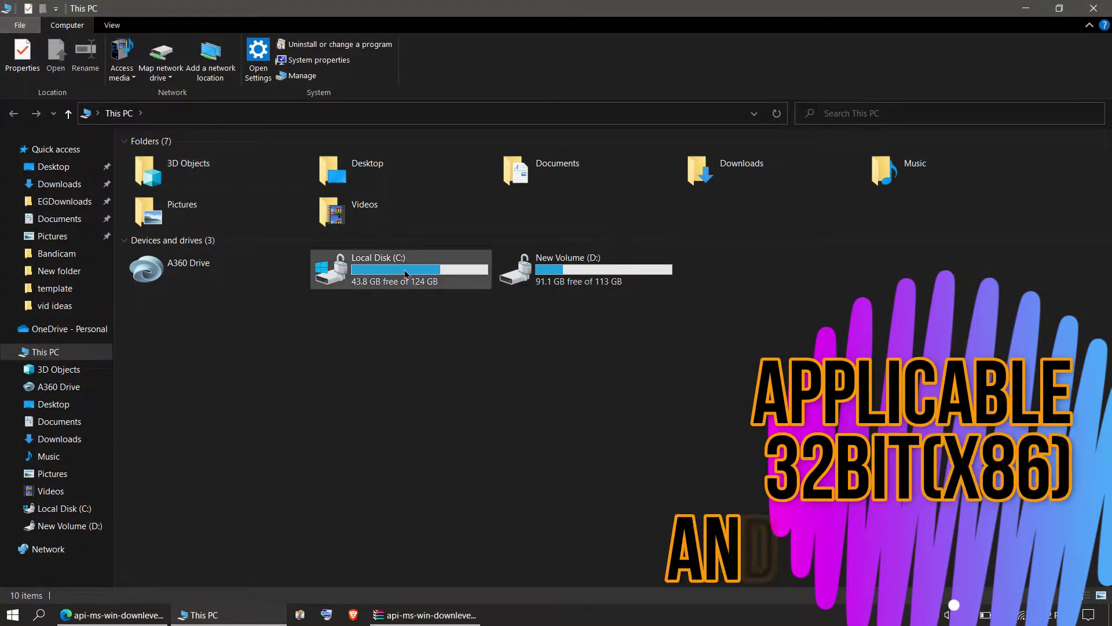
Step: Browse to C:\Windows\System32, then bring the WinRAR archive back in front
double_click(364, 259)
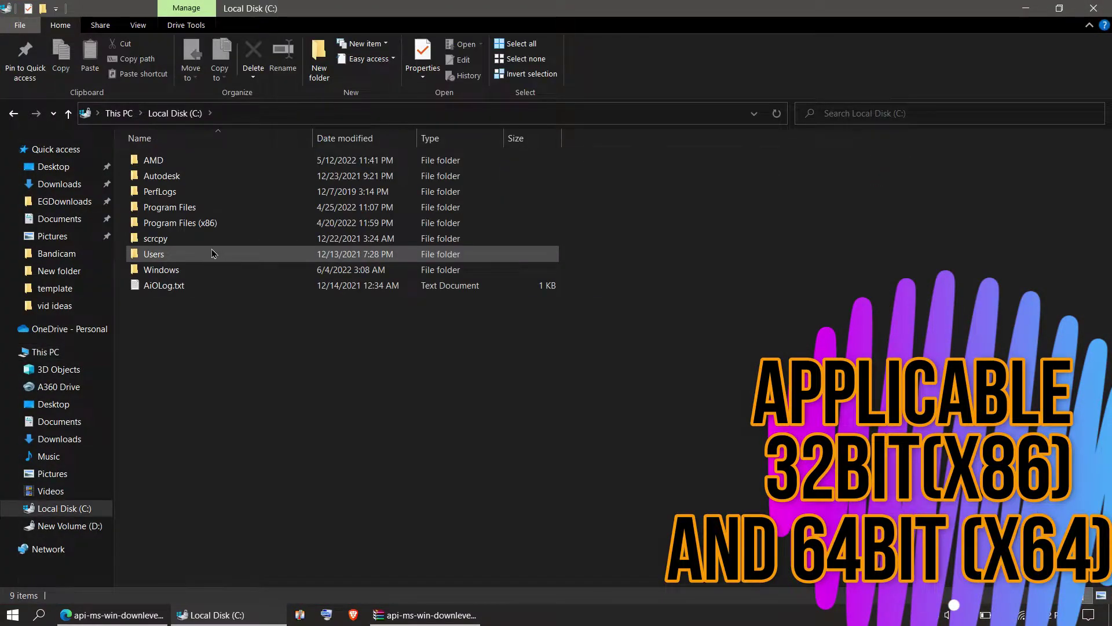
double_click(200, 270)
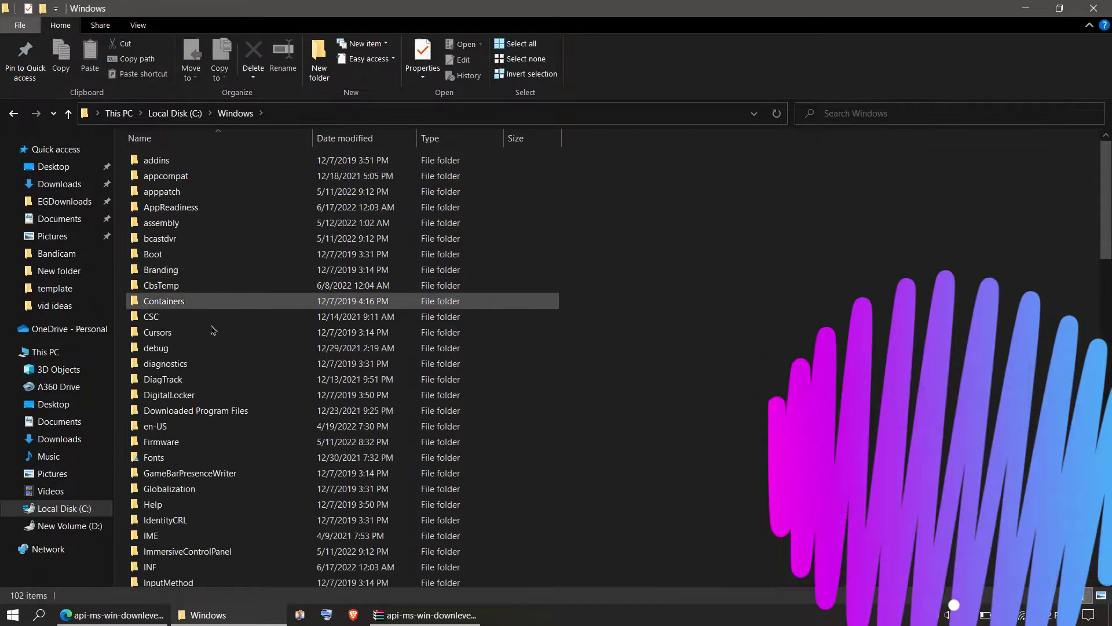
scroll(249, 394, "down", 6)
scroll(284, 455, "down", 7)
scroll(263, 454, "down", 3)
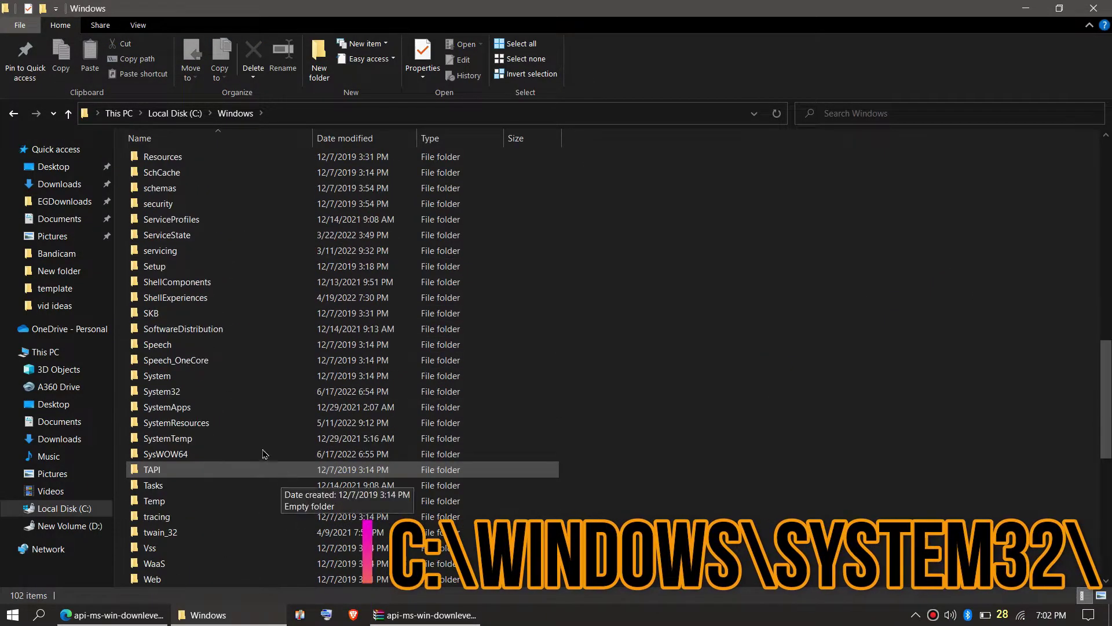
left_click(200, 392)
double_click(199, 392)
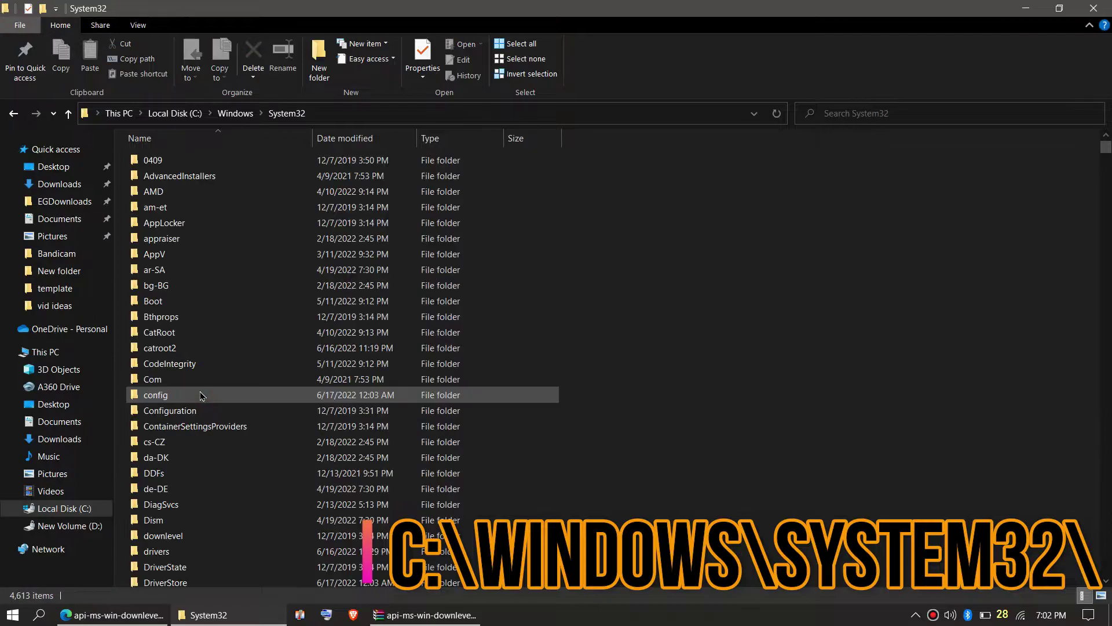
left_click(431, 616)
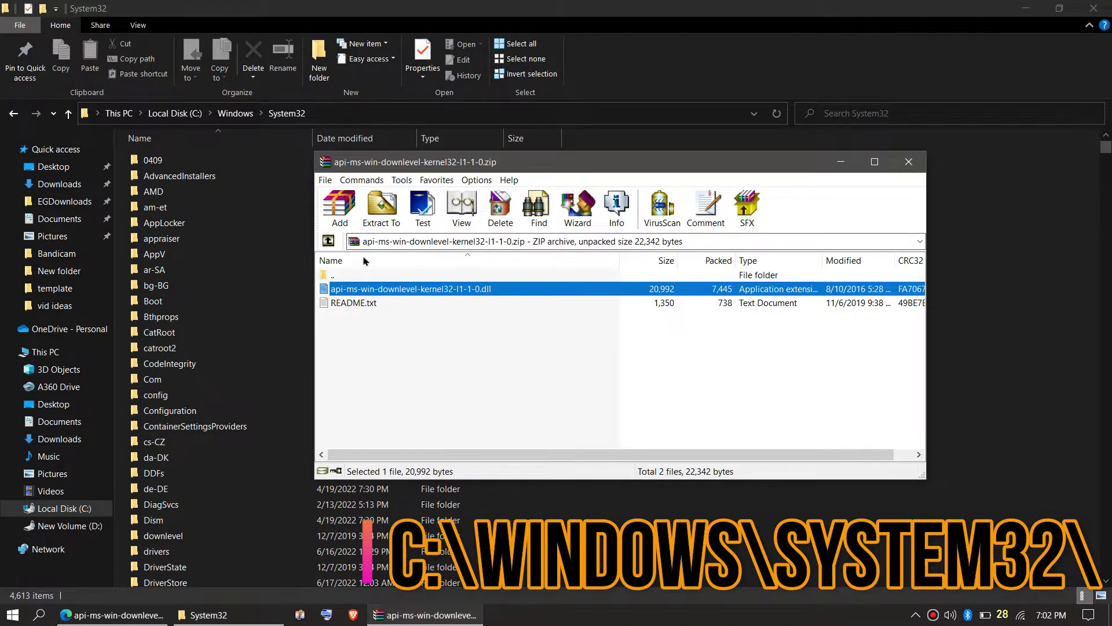
Step: Copy the DLL into System32 with admin approval, confirm it by search, and close the window
left_click_drag(965, 324, 969, 325)
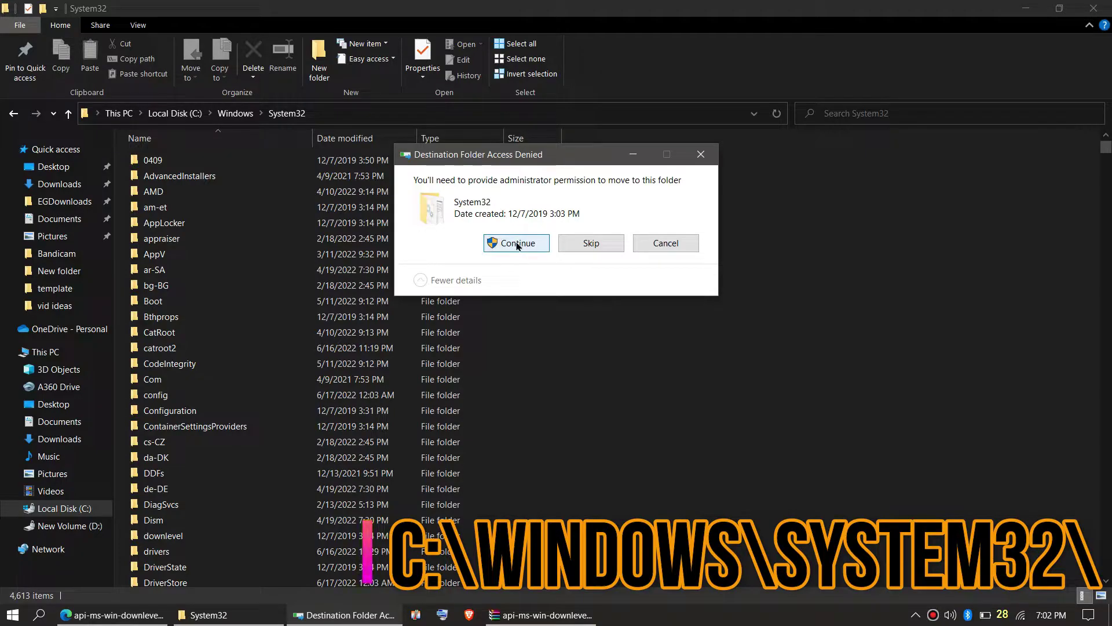
left_click(518, 243)
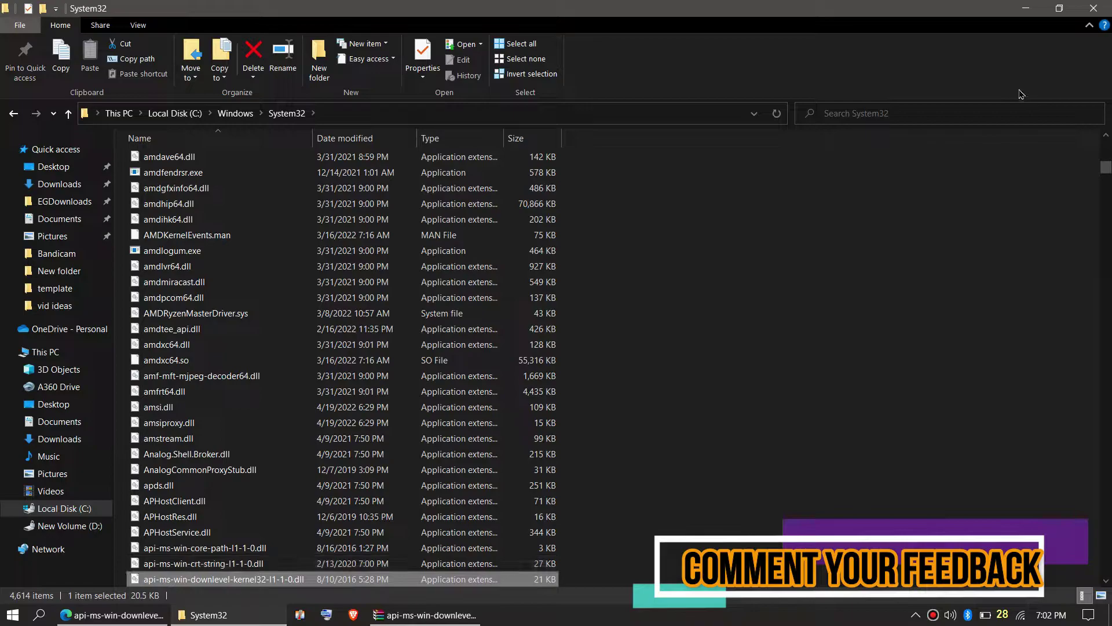
left_click(933, 118)
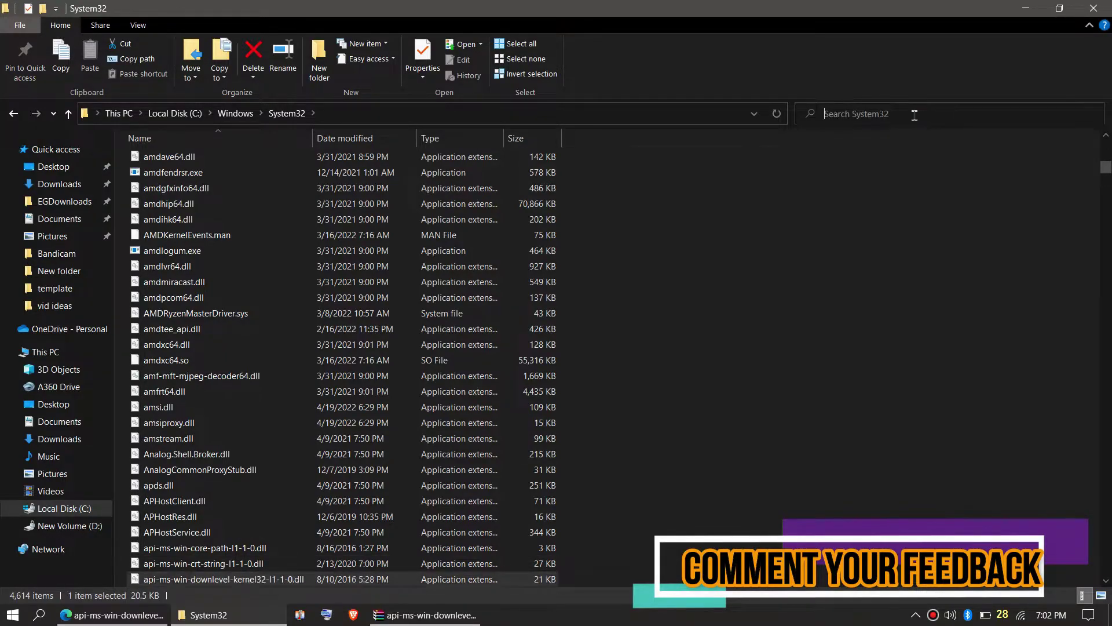
left_click(913, 114)
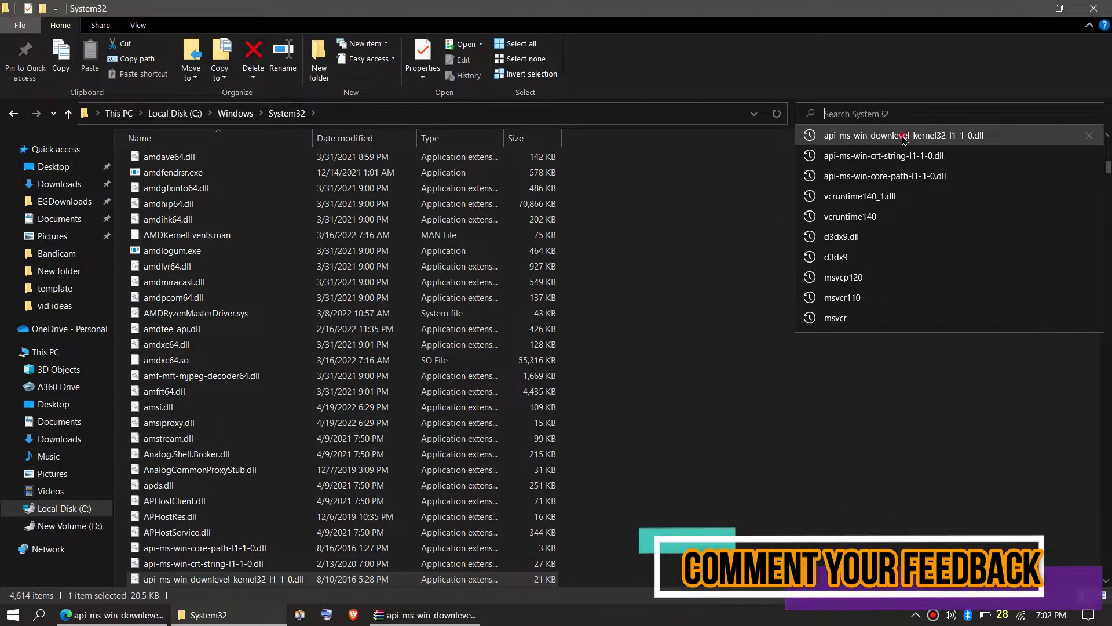
left_click(902, 137)
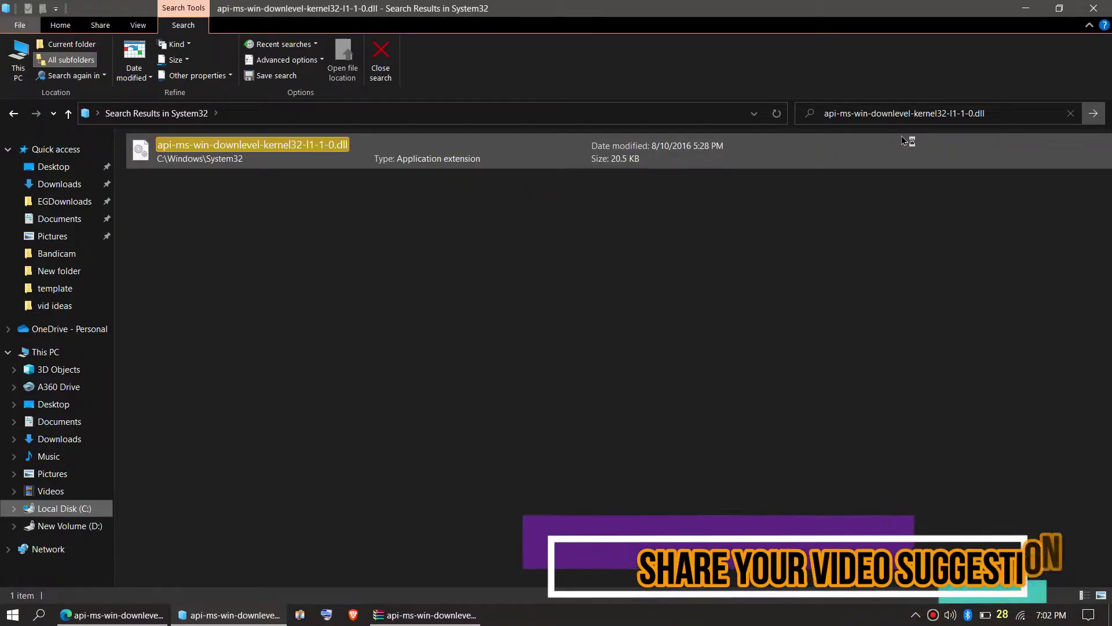
left_click(316, 154)
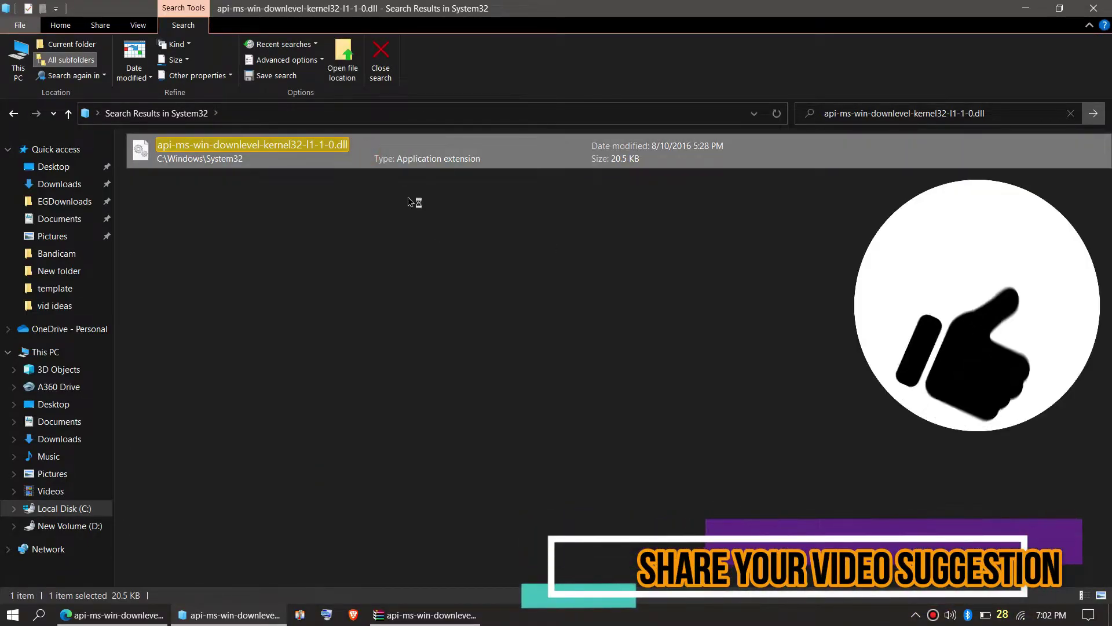
left_click(1105, 7)
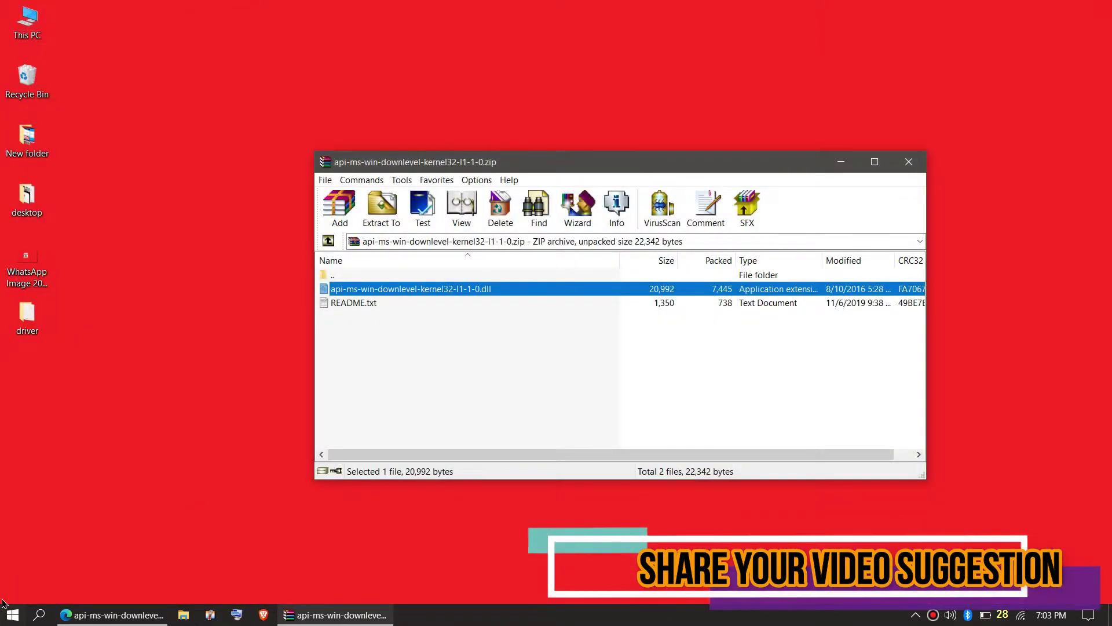
left_click(13, 614)
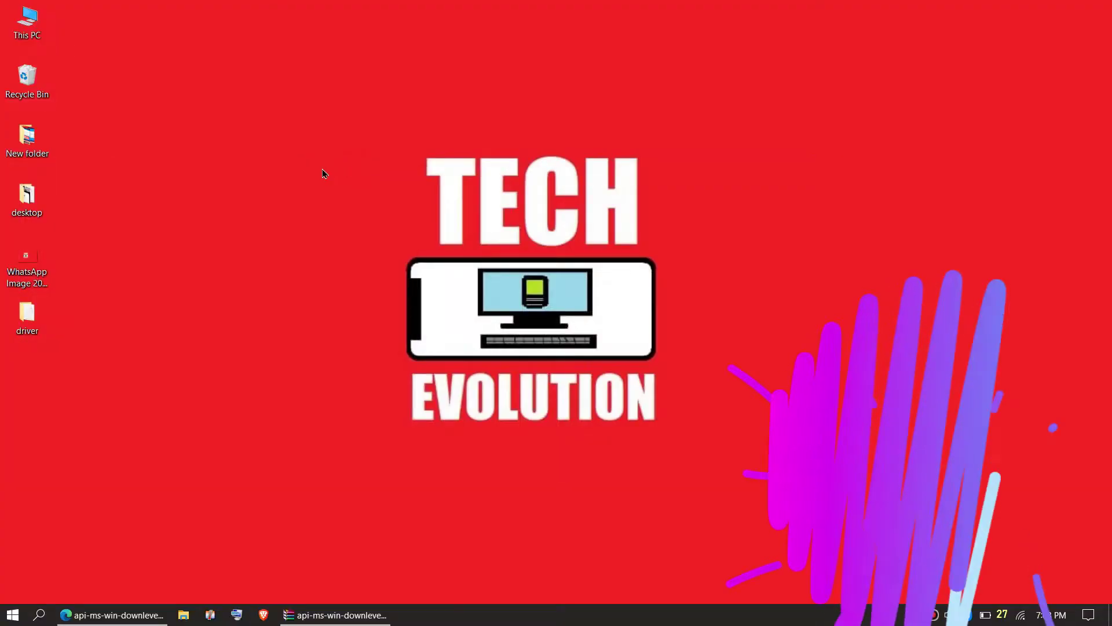
Step: Browse from This PC to C:\Windows\SysWOW64
double_click(15, 24)
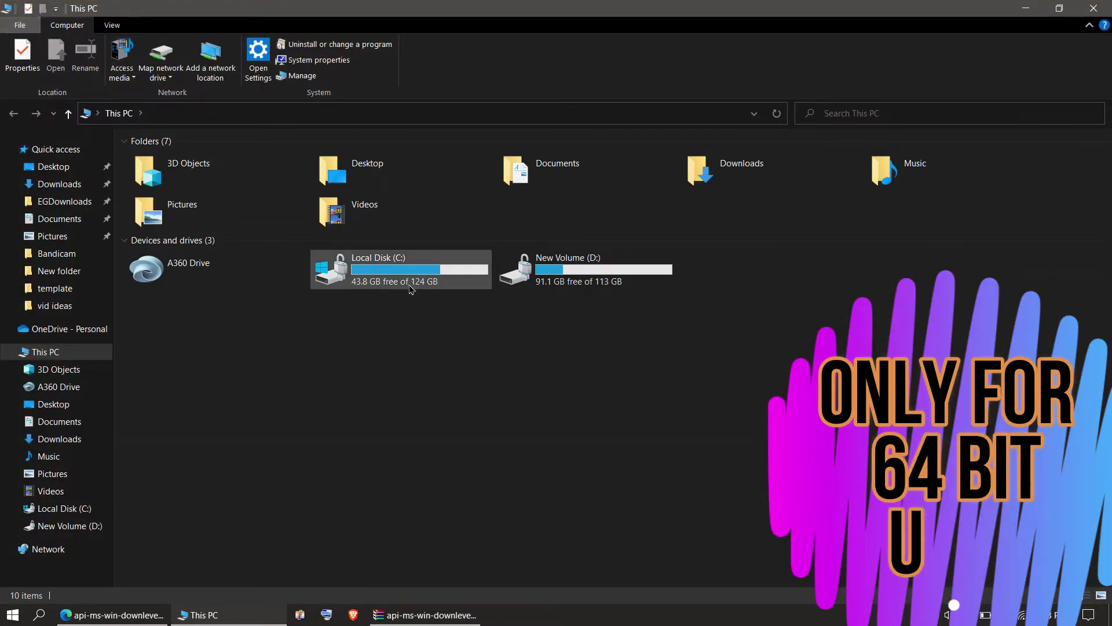
double_click(393, 277)
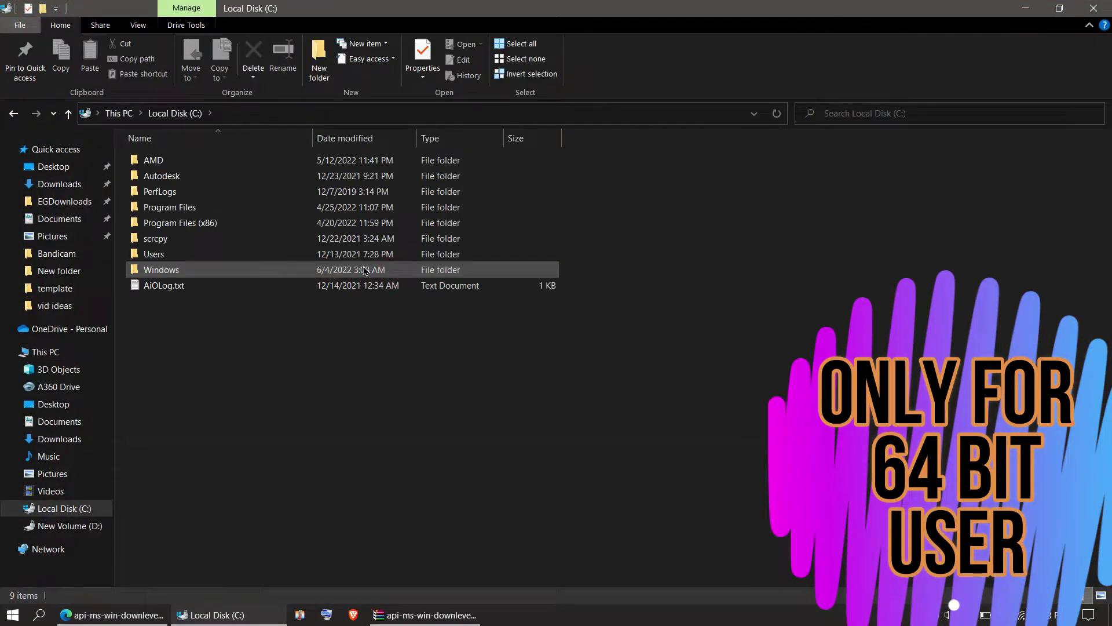
double_click(212, 270)
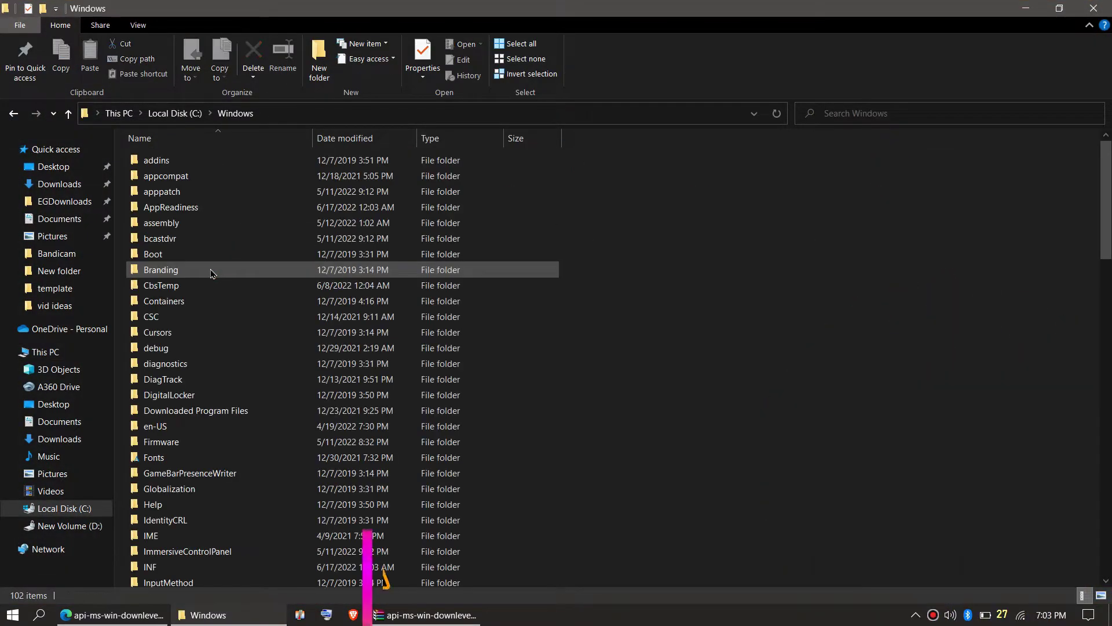
scroll(491, 460, "down", 4)
scroll(492, 461, "down", 2)
scroll(478, 440, "down", 4)
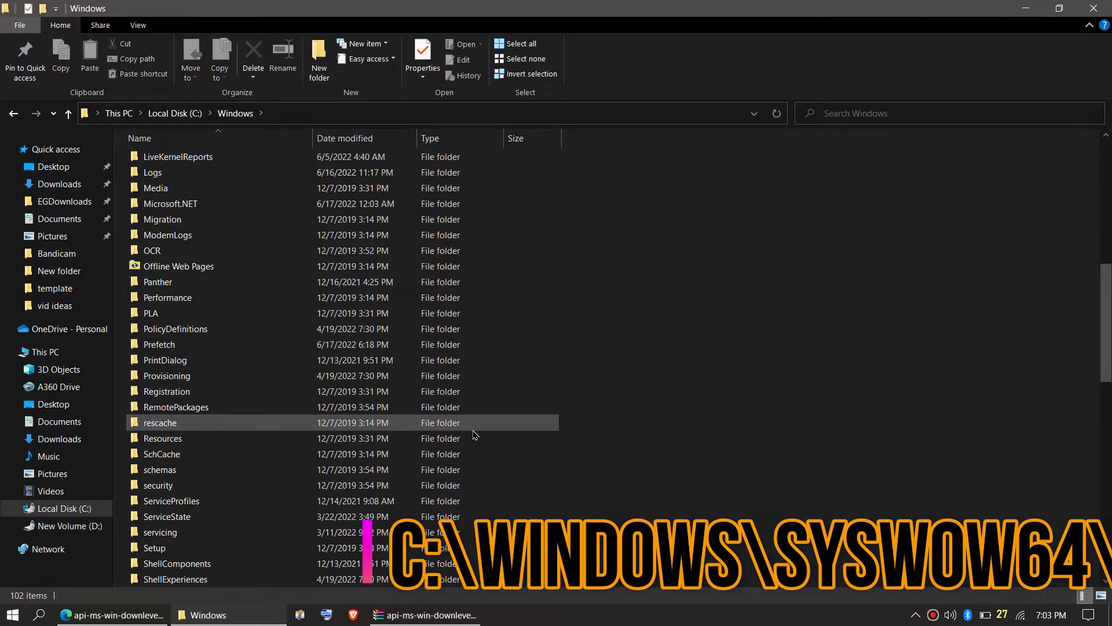
scroll(474, 435, "down", 4)
scroll(474, 435, "down", 3)
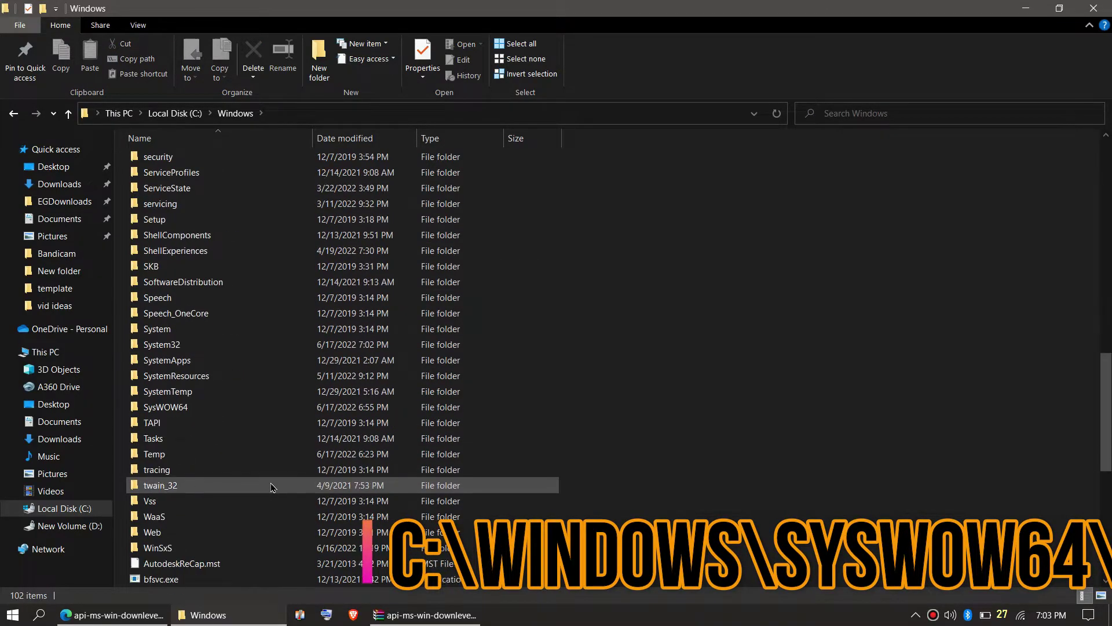
scroll(273, 486, "down", 1)
double_click(165, 360)
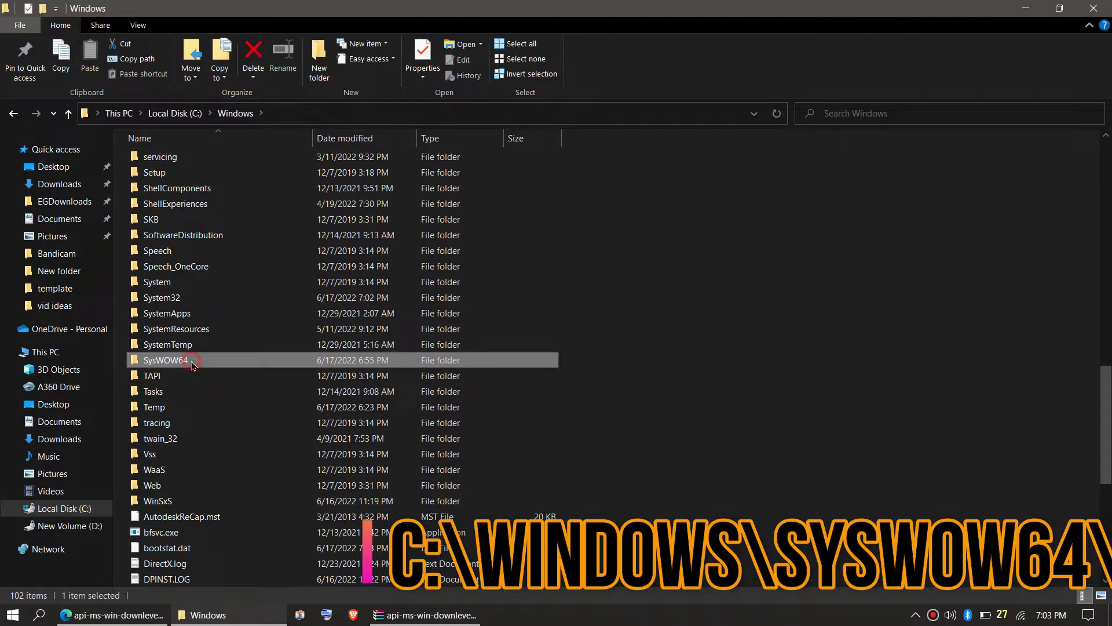
Step: Copy the DLL from WinRAR into SysWOW64 with admin approval and confirm it by search
left_click(404, 615)
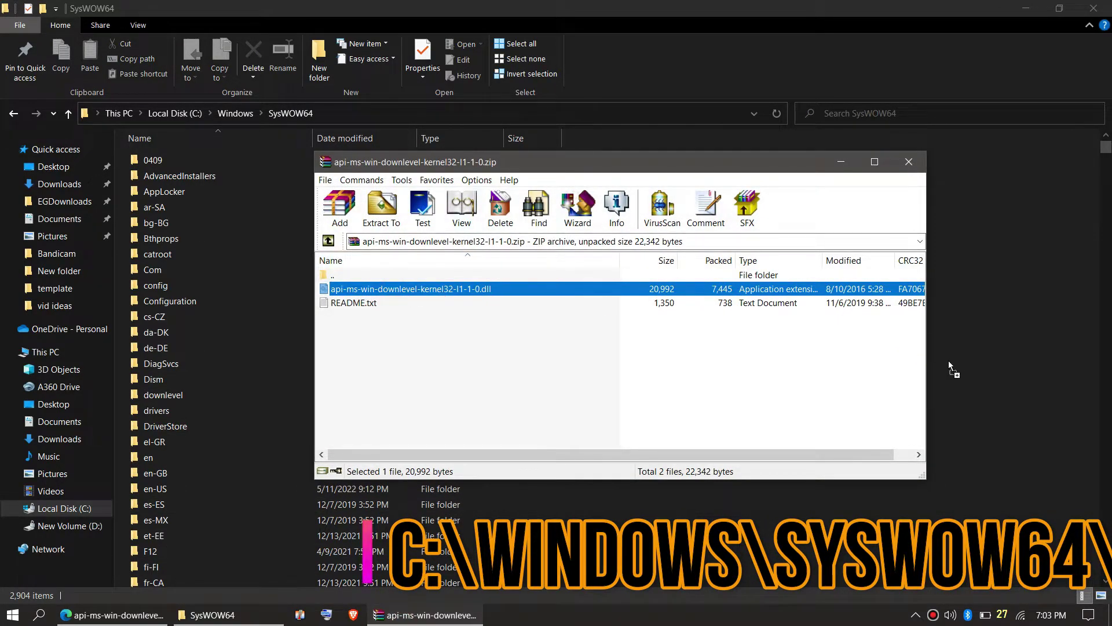
left_click_drag(950, 368, 951, 370)
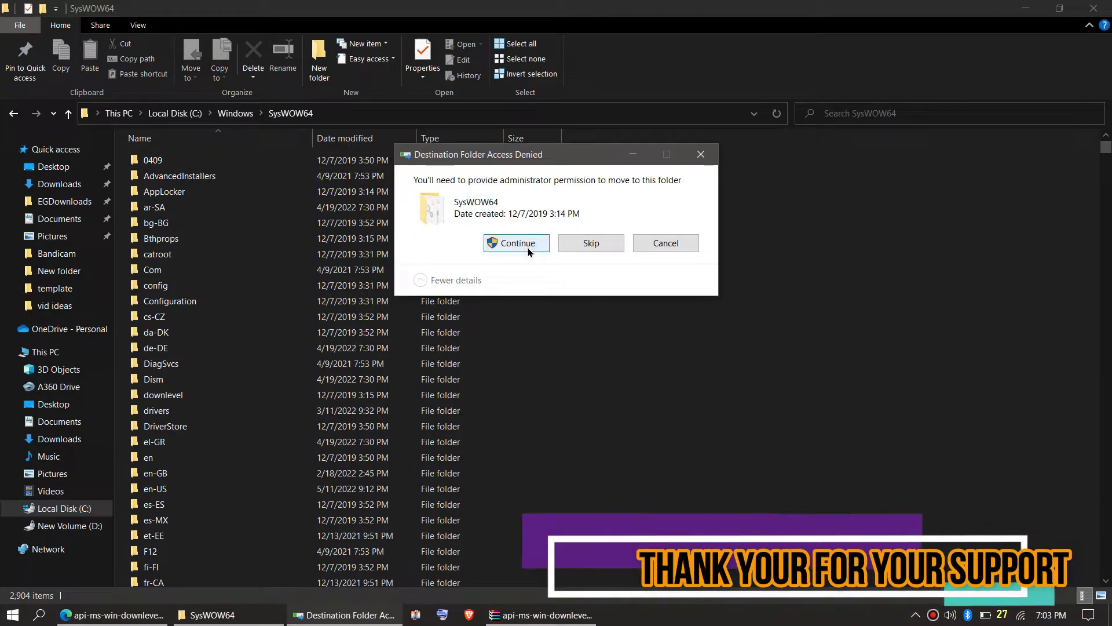
left_click(518, 243)
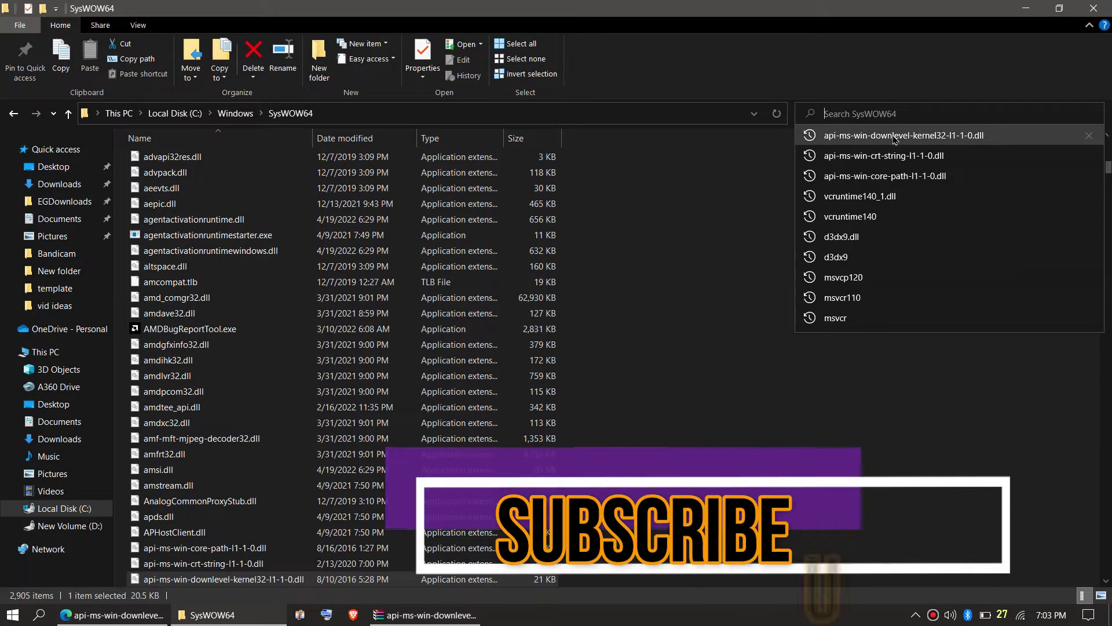
left_click(893, 143)
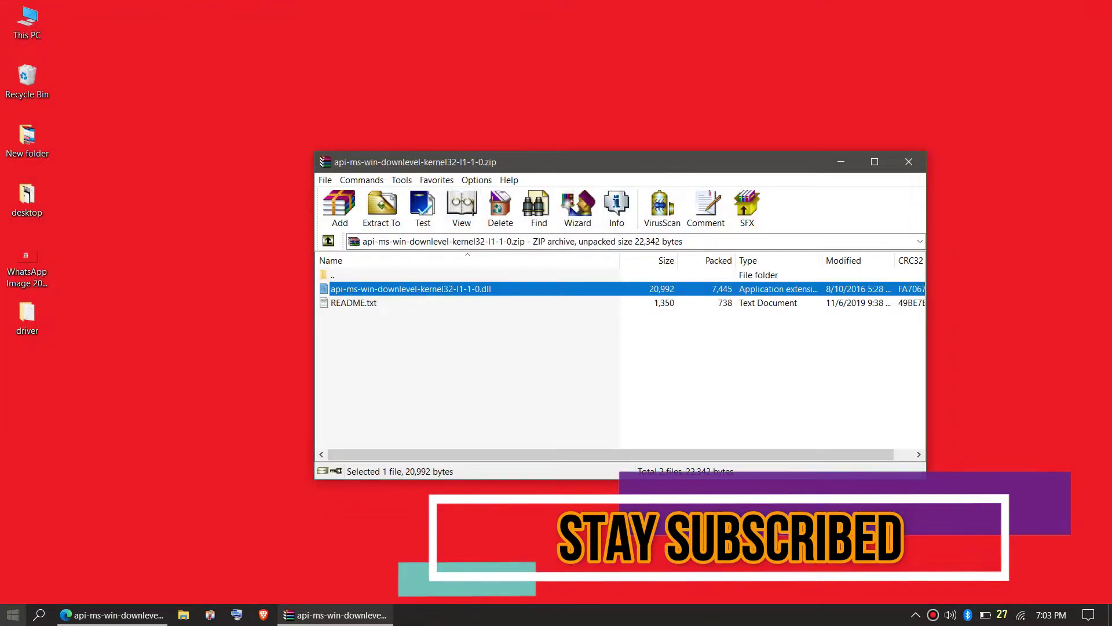
left_click(12, 614)
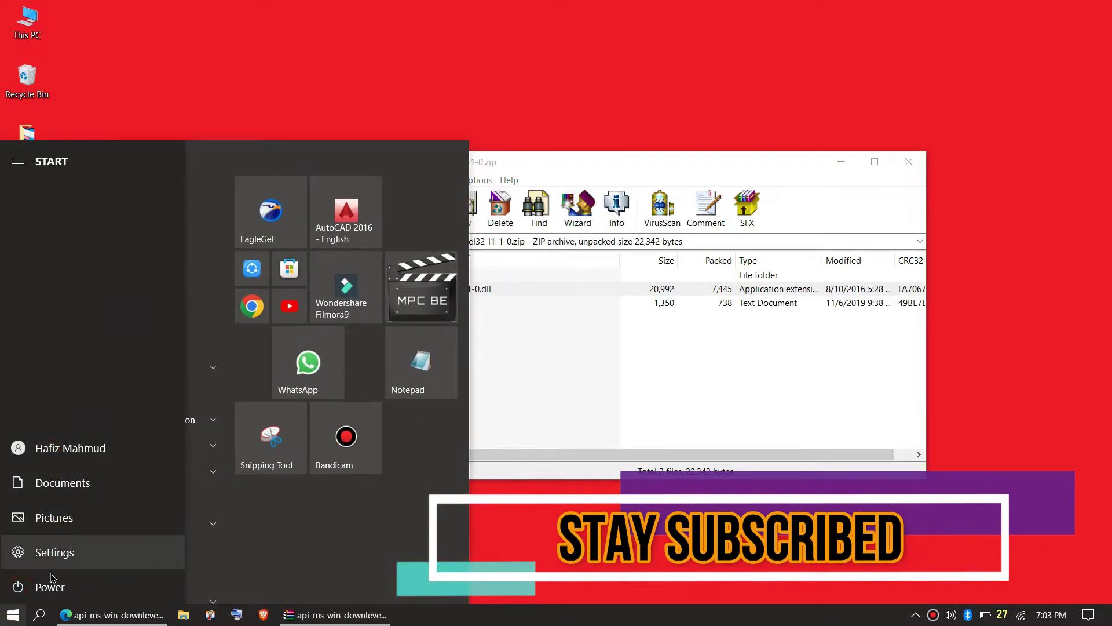
Step: Show the Start menu power options Sleep, Shut down and Restart
left_click(50, 586)
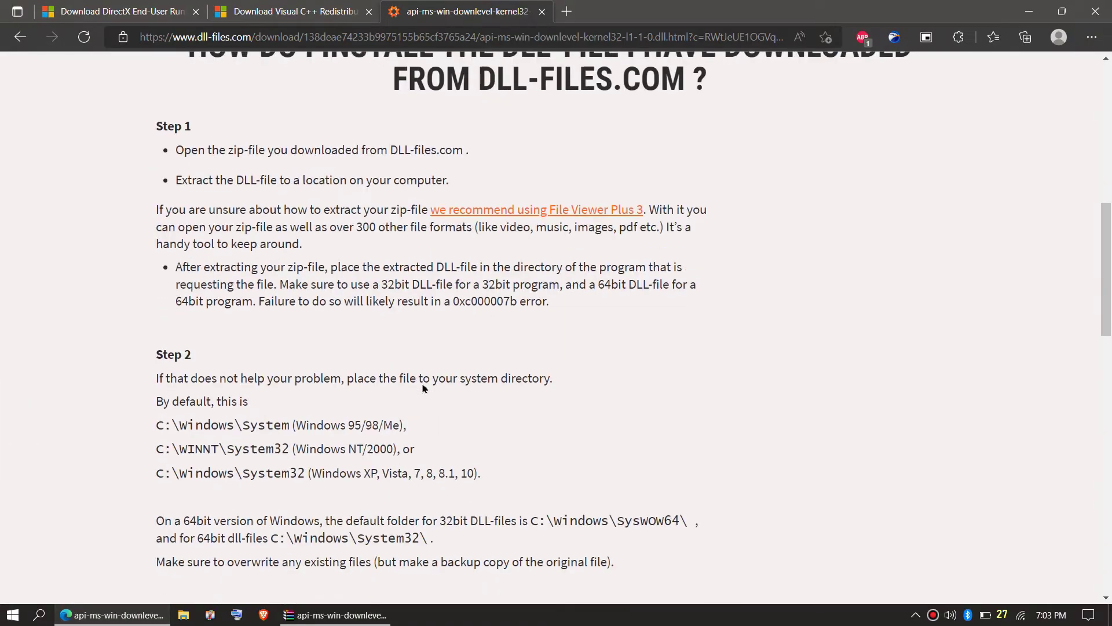
Step: Highlight the regsvr32 steps for 32-bit DLLs on 64-bit Windows, through the reboot note
left_click_drag(155, 127, 223, 463)
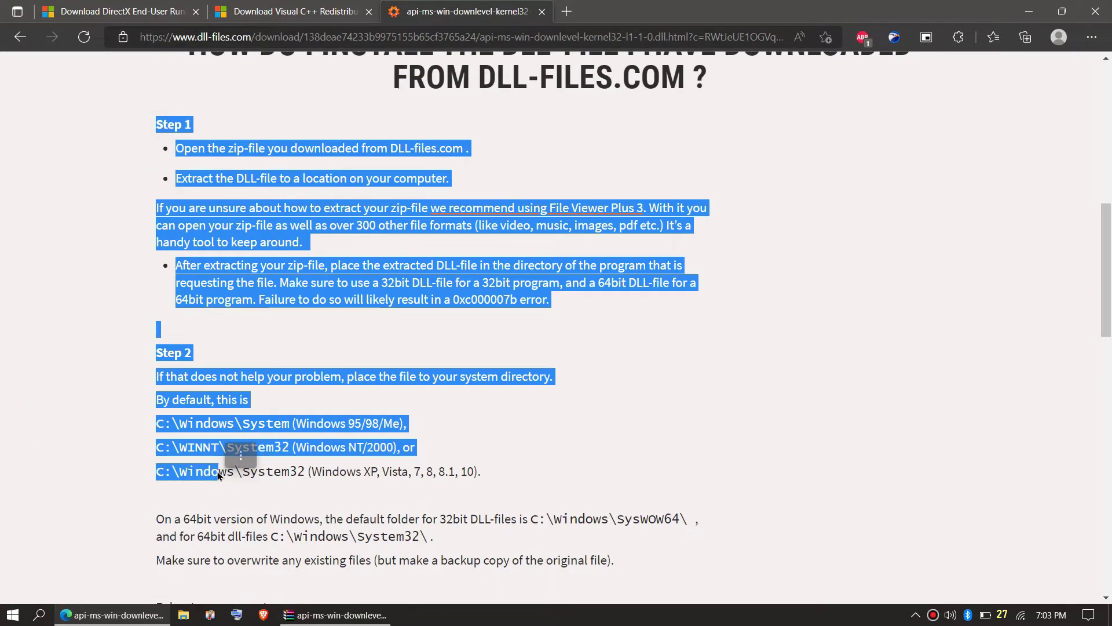
left_click_drag(156, 470, 218, 471)
scroll(218, 464, "down", 7)
scroll(218, 452, "down", 5)
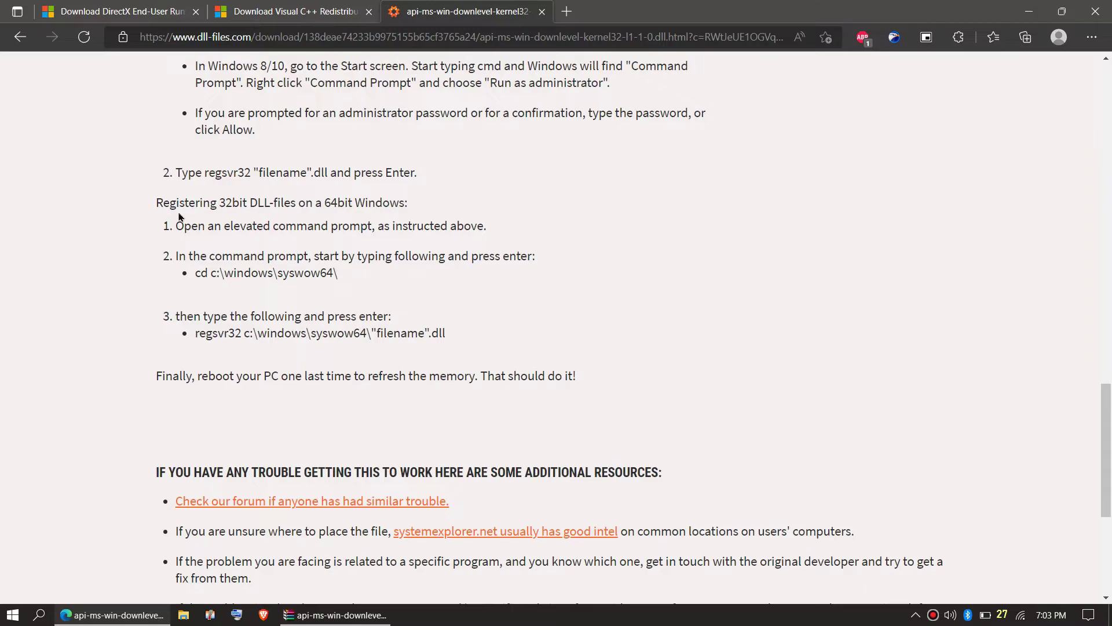
left_click_drag(173, 191, 226, 472)
scroll(228, 423, "down", 5)
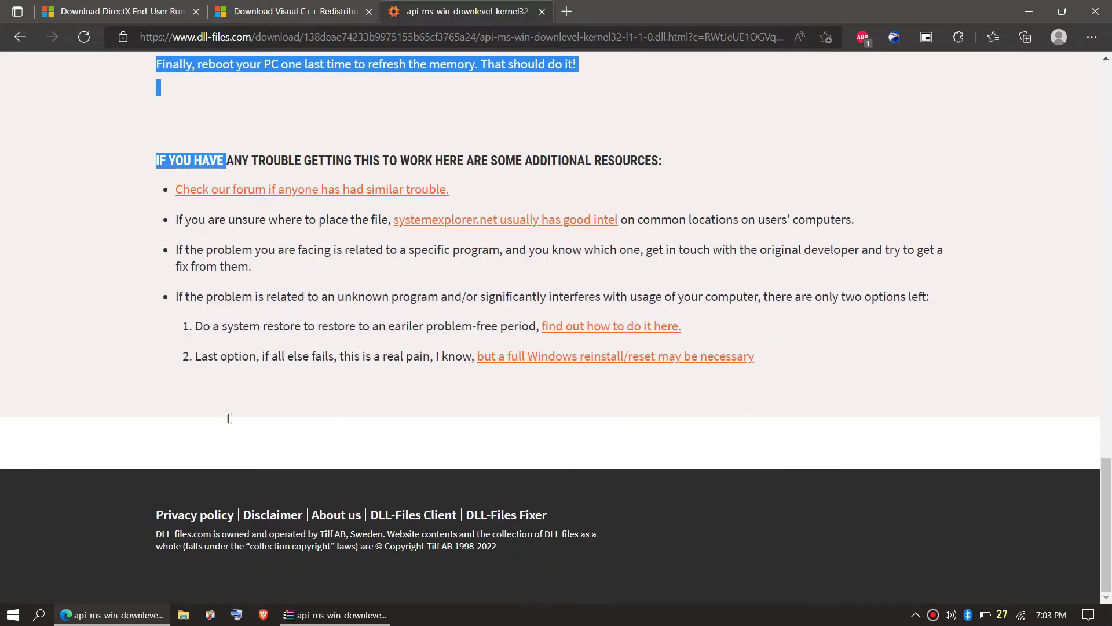
scroll(228, 423, "up", 7)
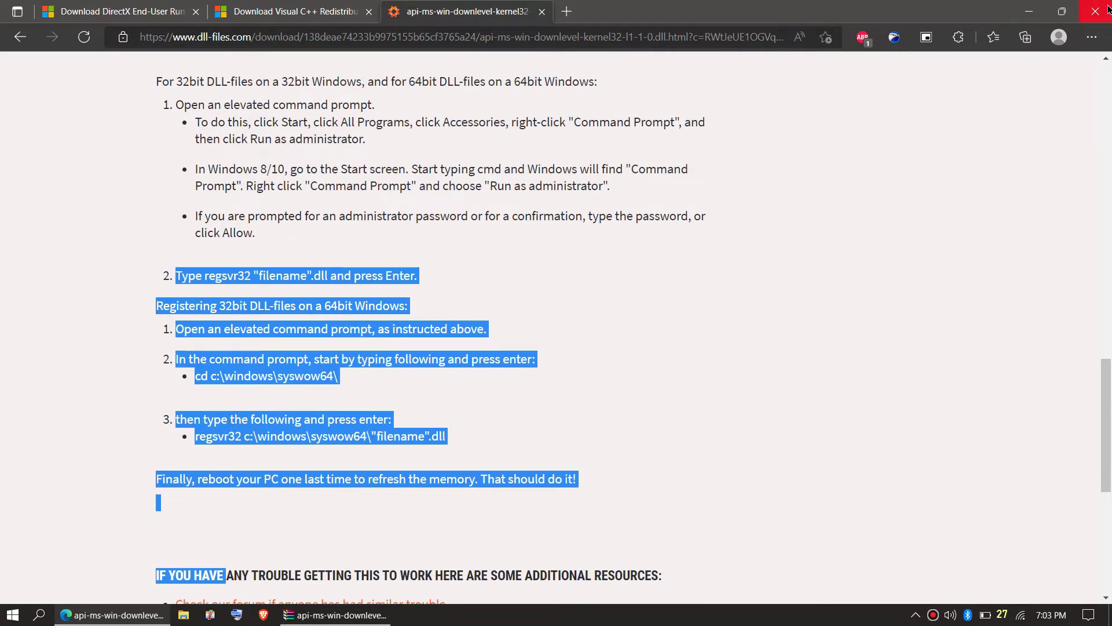